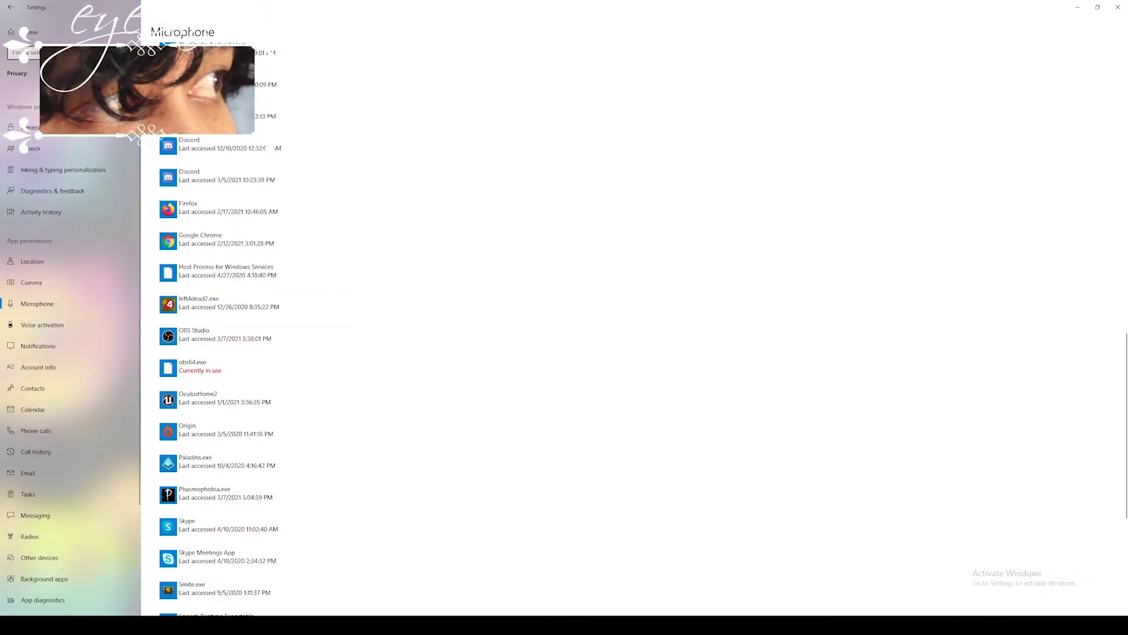
Search Windows Settings for 'app vol' to reach App volume and device preferences
{"action": "left_click", "coordinate": [23, 52]}
{"action": "type", "text": "app"}
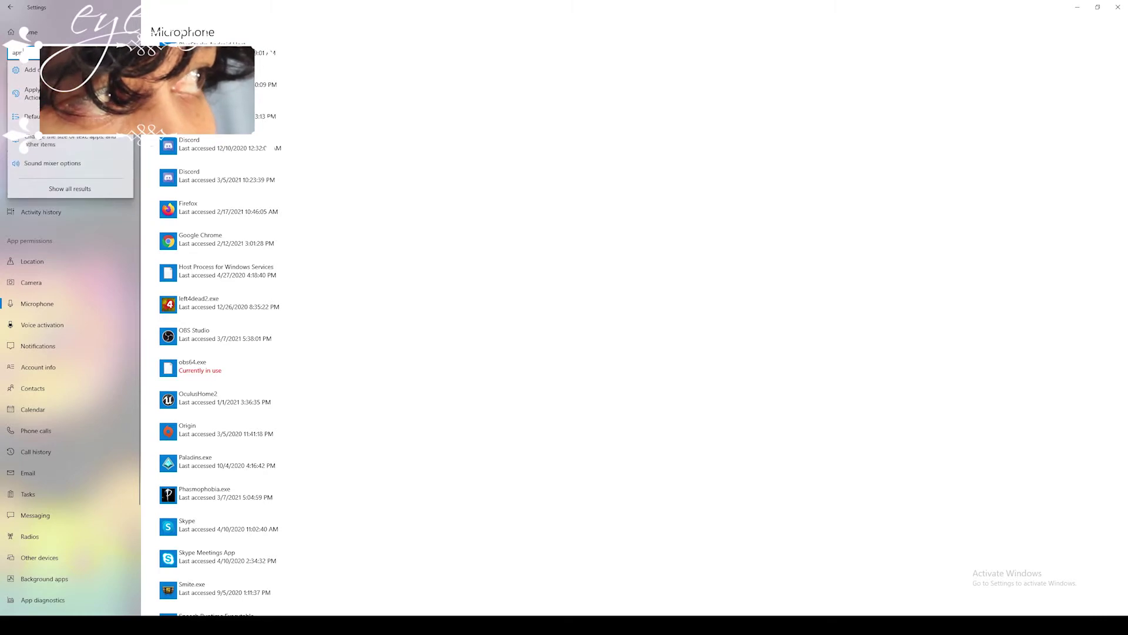
{"action": "type", "text": " vol"}
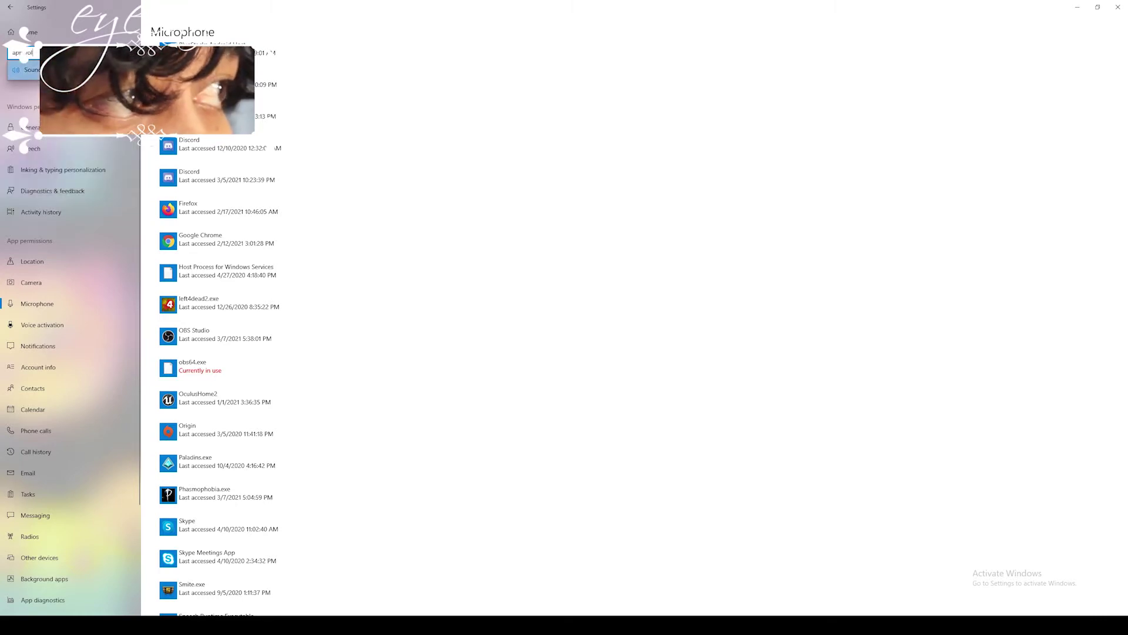
{"action": "key", "text": "Return"}
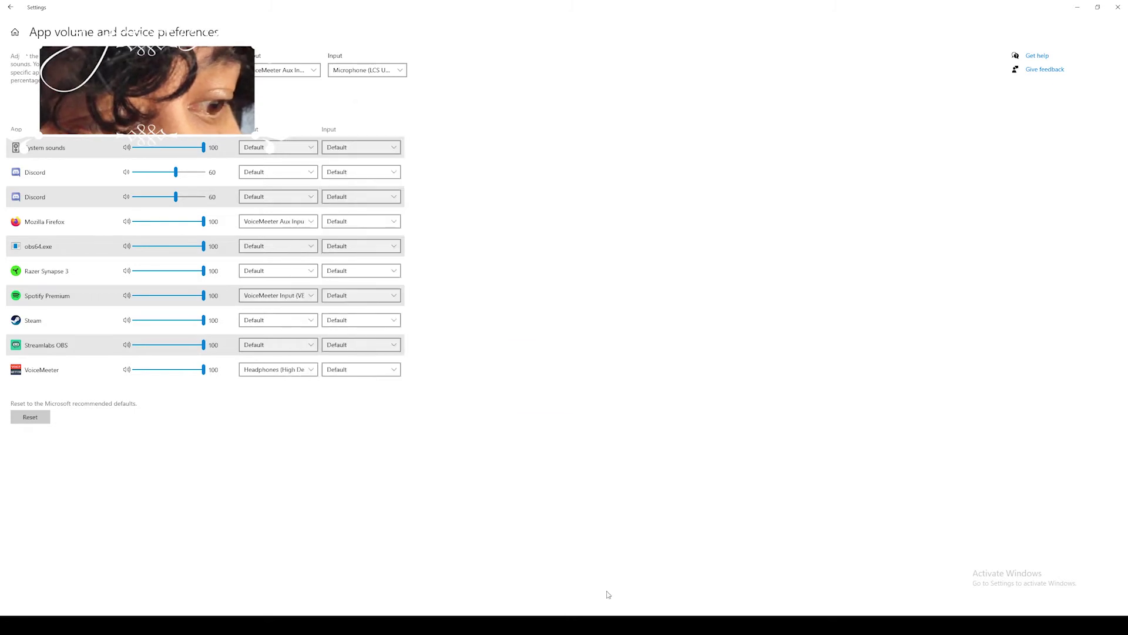
{"action": "left_click", "coordinate": [660, 625]}
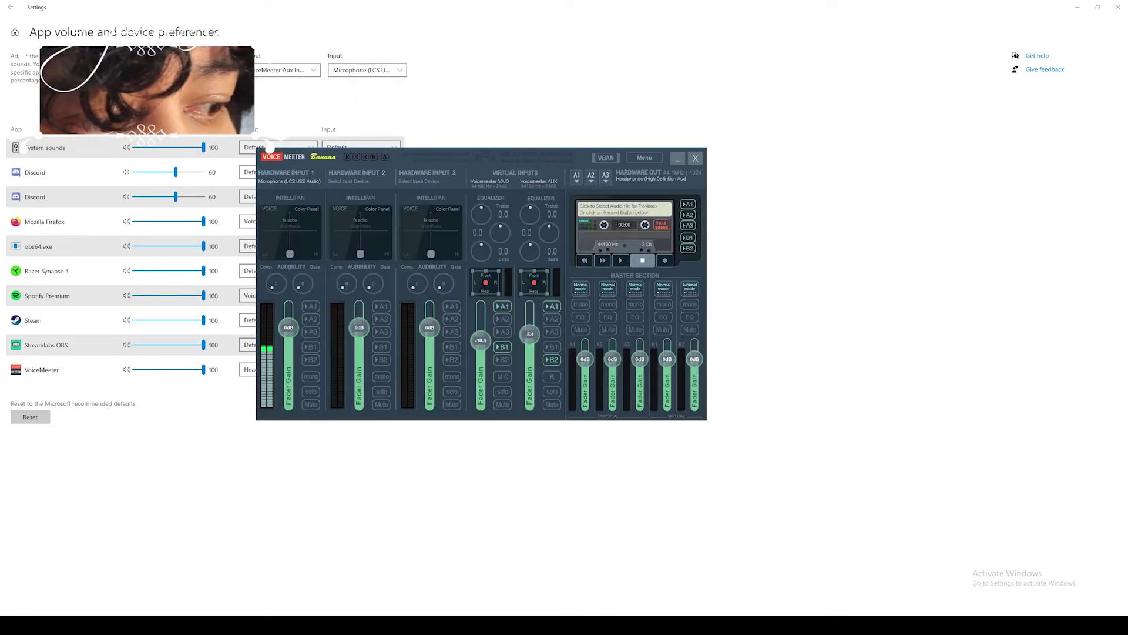
{"action": "left_click", "coordinate": [336, 625]}
{"action": "left_click", "coordinate": [1016, 185]}
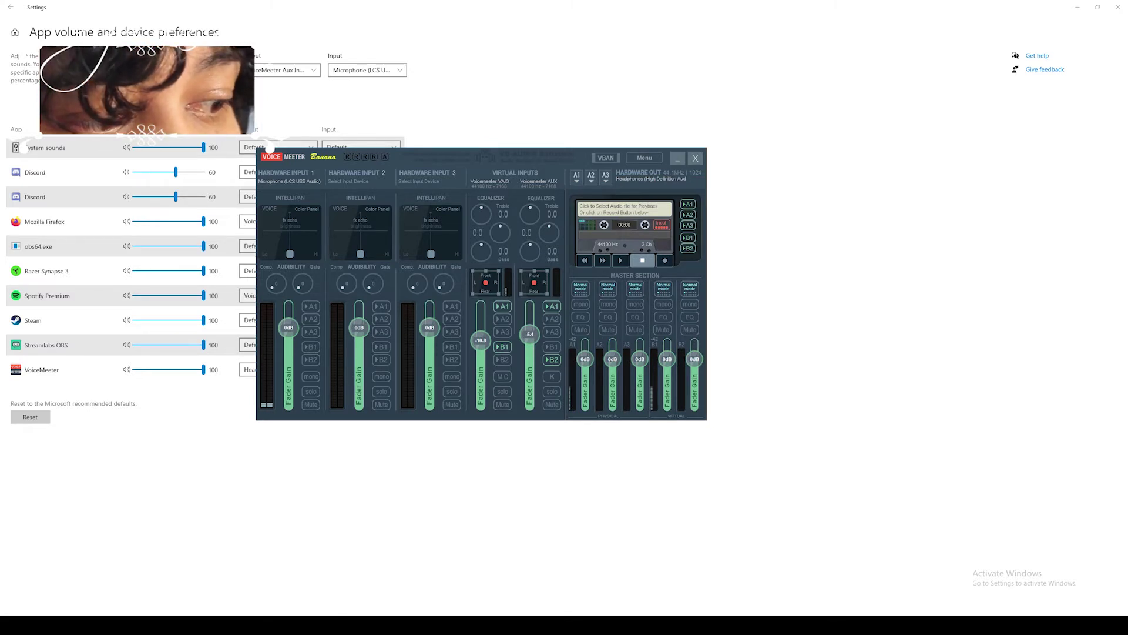
{"action": "key", "text": "alt+Tab"}
{"action": "left_click", "coordinate": [1011, 186]}
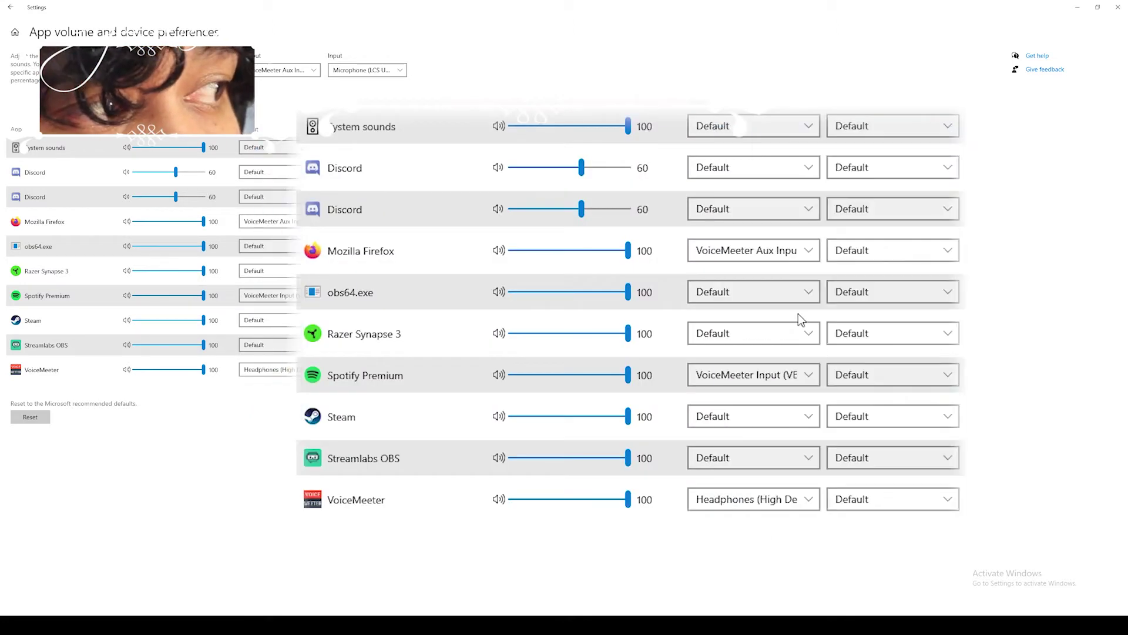
Set Spotify Premium's output device to VoiceMeeter Input
{"action": "left_click", "coordinate": [807, 375]}
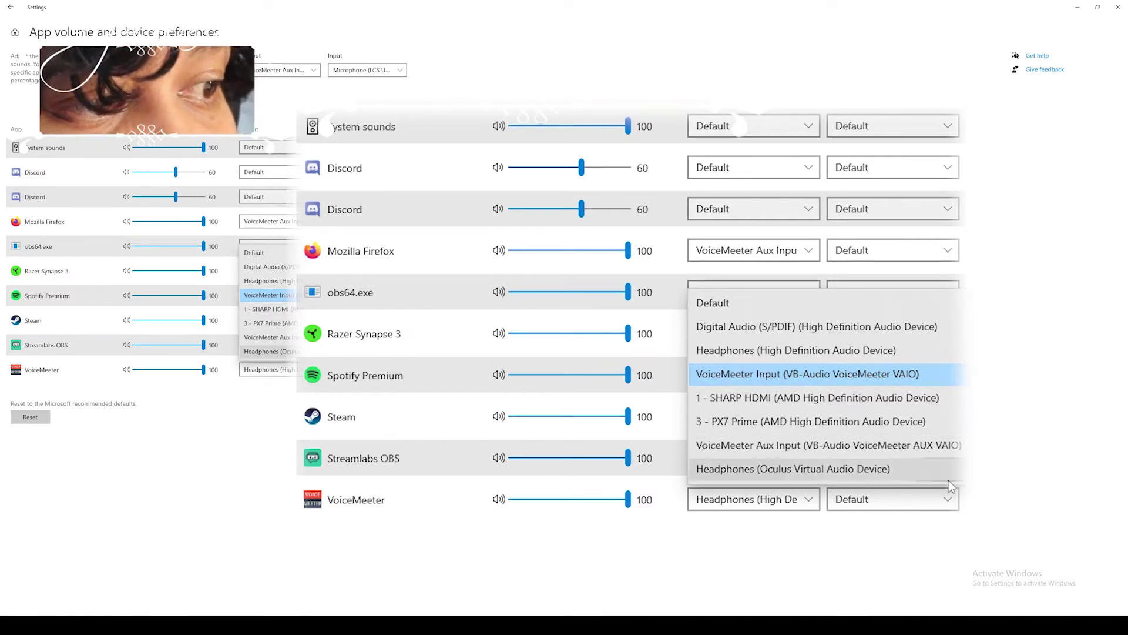
{"action": "left_click", "coordinate": [907, 380]}
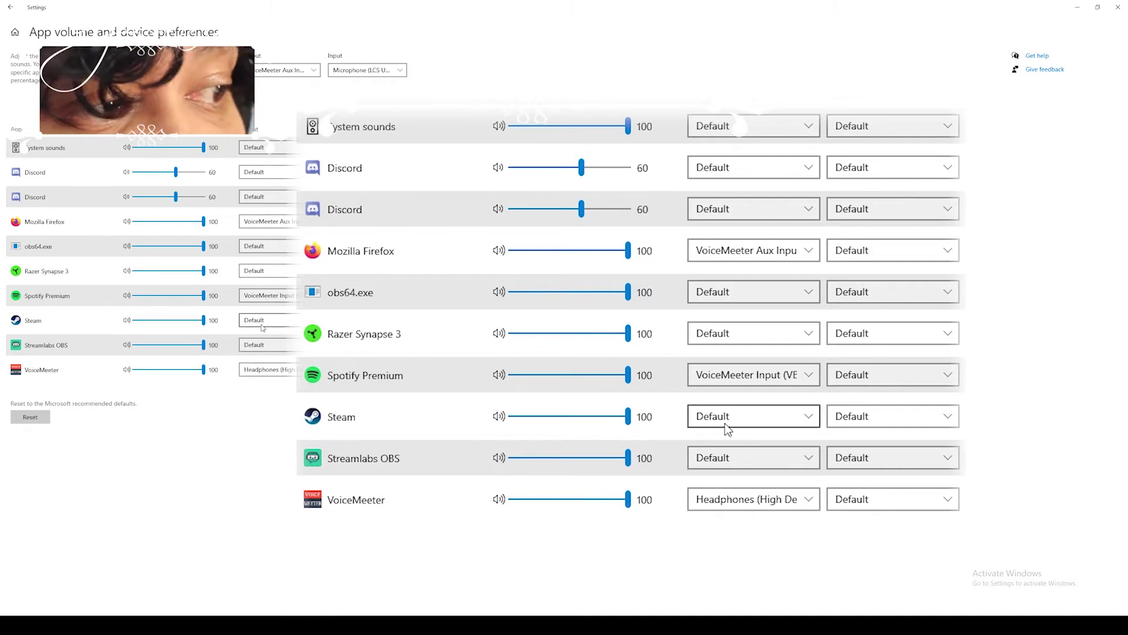
{"action": "left_click", "coordinate": [754, 421]}
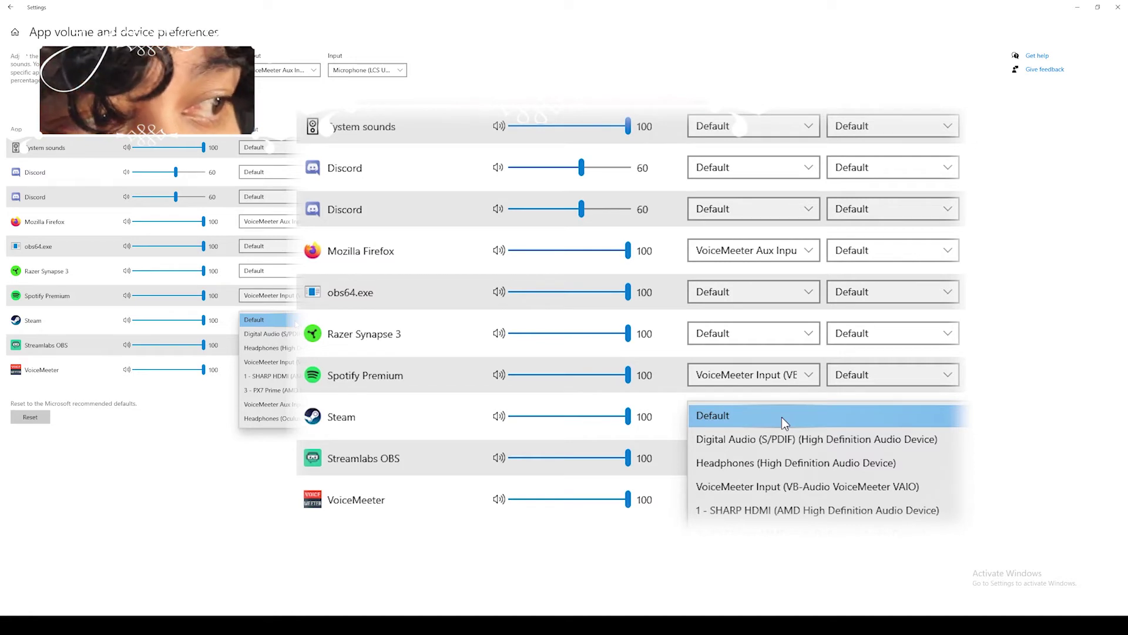
{"action": "left_click", "coordinate": [781, 397]}
{"action": "left_click", "coordinate": [782, 376]}
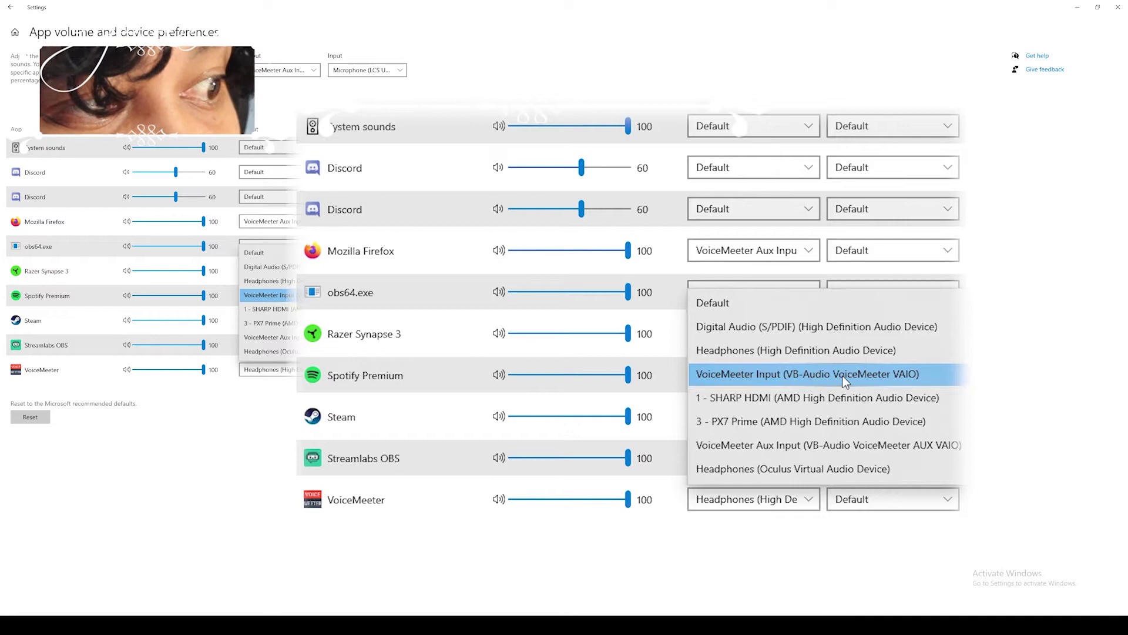
{"action": "left_click", "coordinate": [814, 379]}
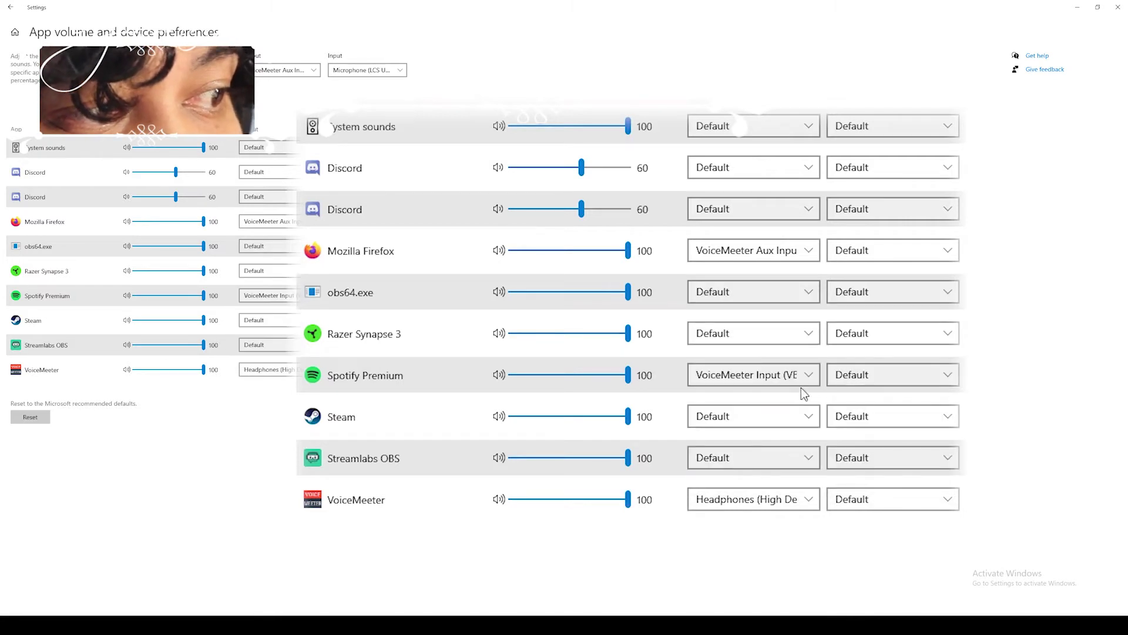
Send Steam's output to VoiceMeeter Aux Input and bring the VoiceMeeter mixer back up
{"action": "left_click", "coordinate": [806, 418]}
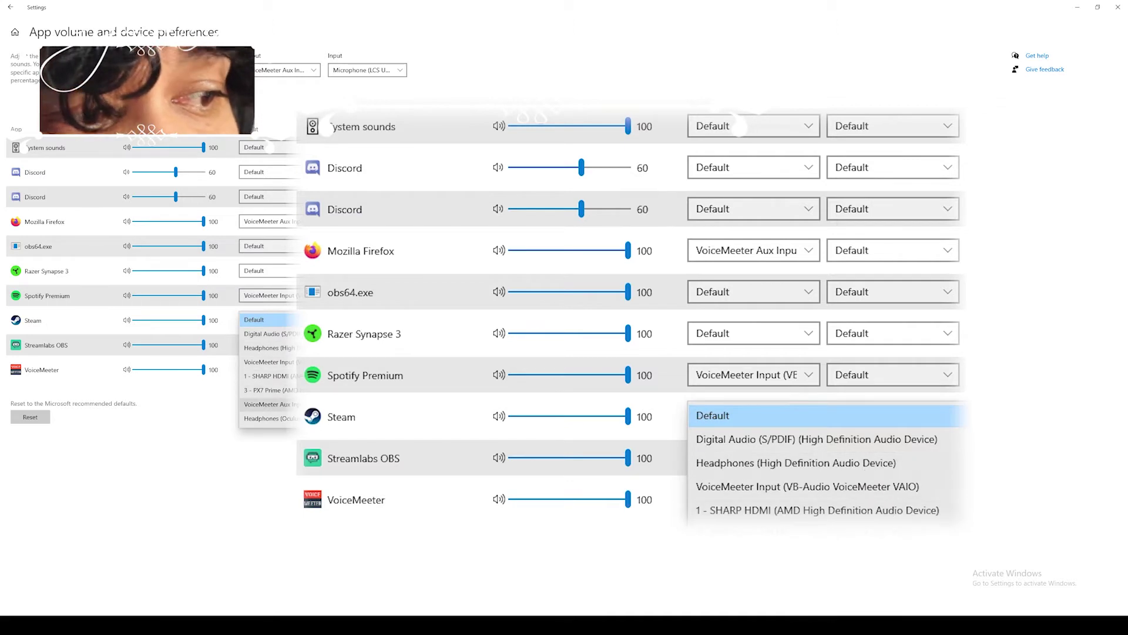
{"action": "left_click", "coordinate": [811, 511]}
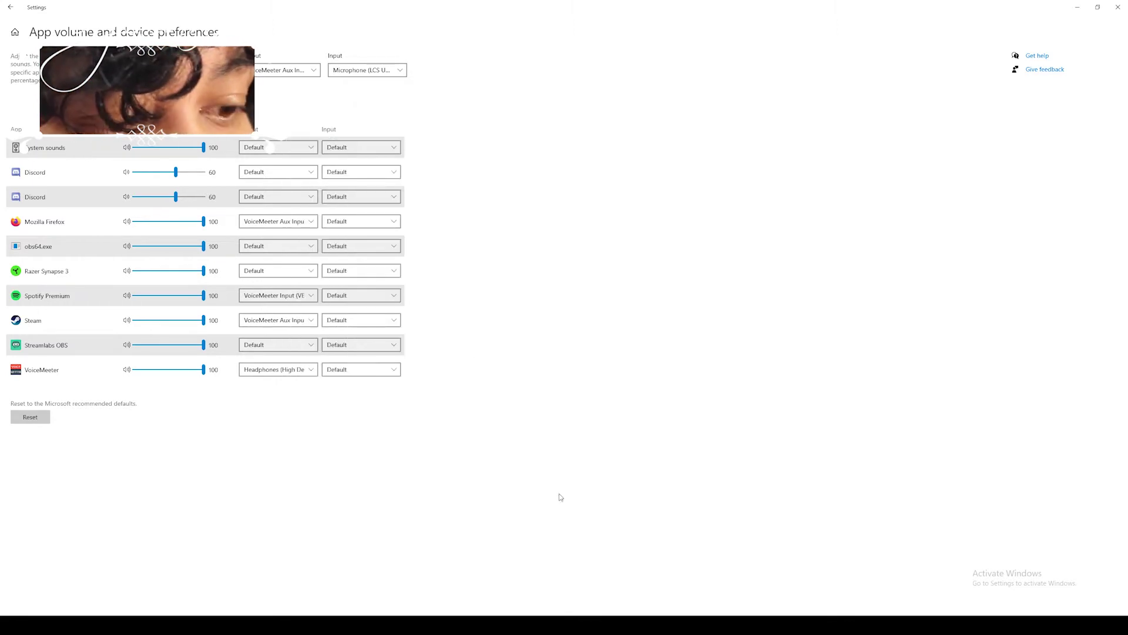
{"action": "left_click", "coordinate": [632, 624]}
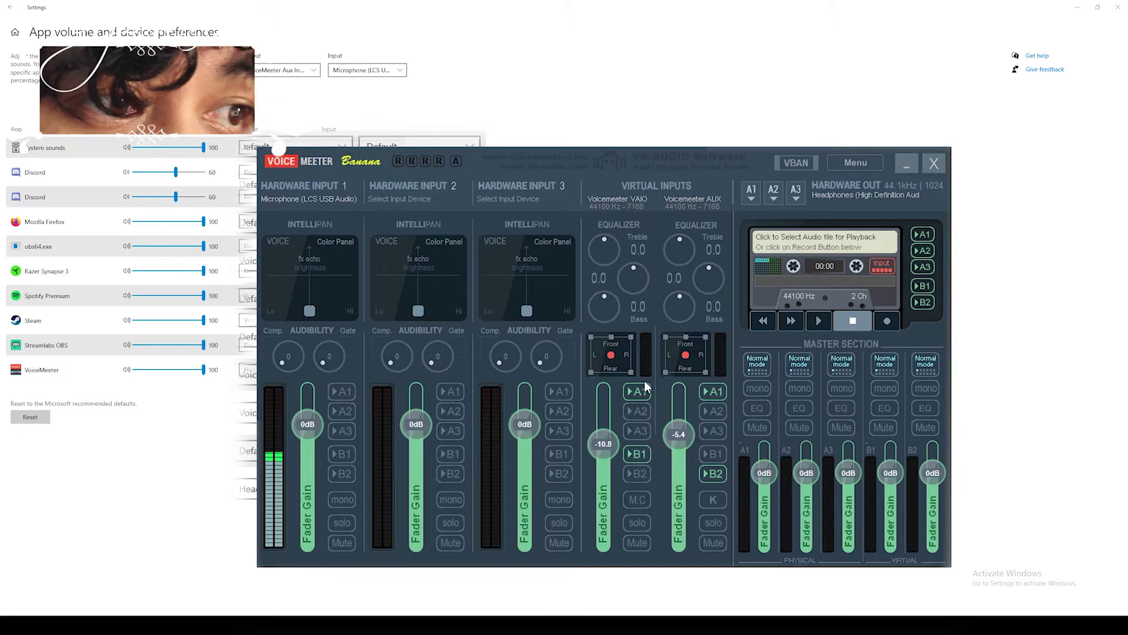
{"action": "left_click", "coordinate": [752, 194]}
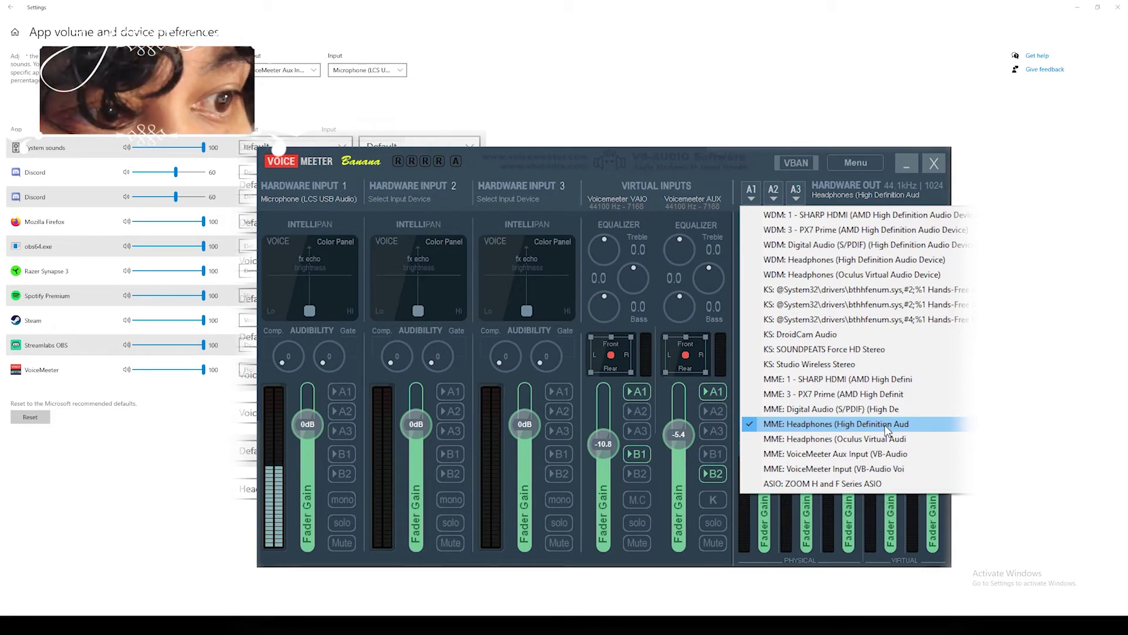
{"action": "left_click", "coordinate": [886, 427]}
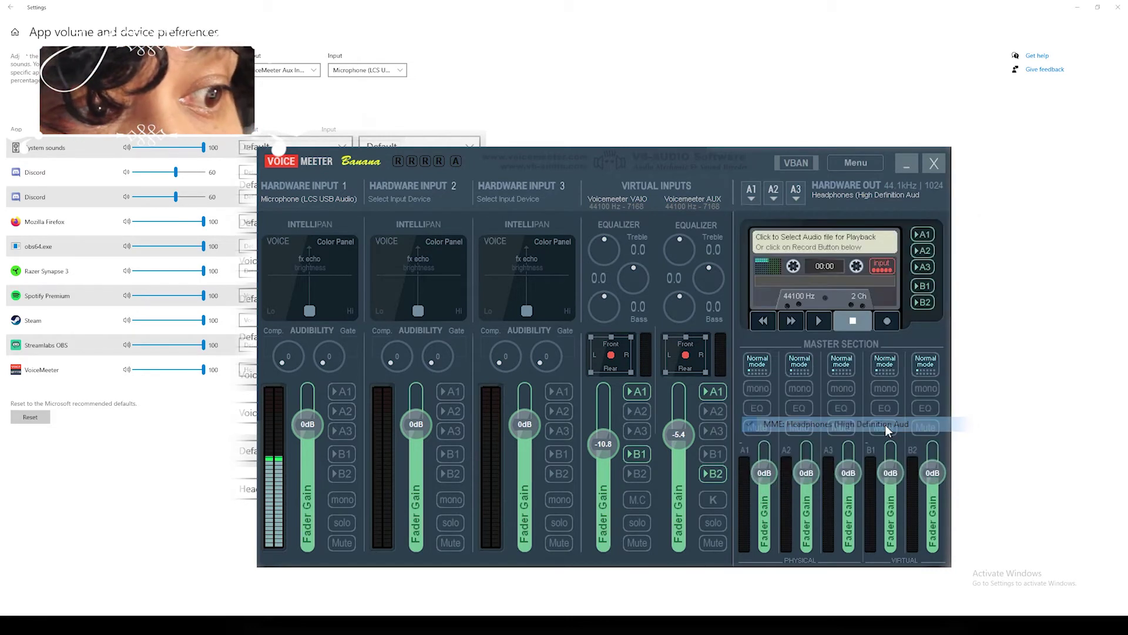
Leave the B1 button lit on the Voicemeeter VAIO strip so VAIO feeds B1
{"action": "left_click", "coordinate": [636, 454]}
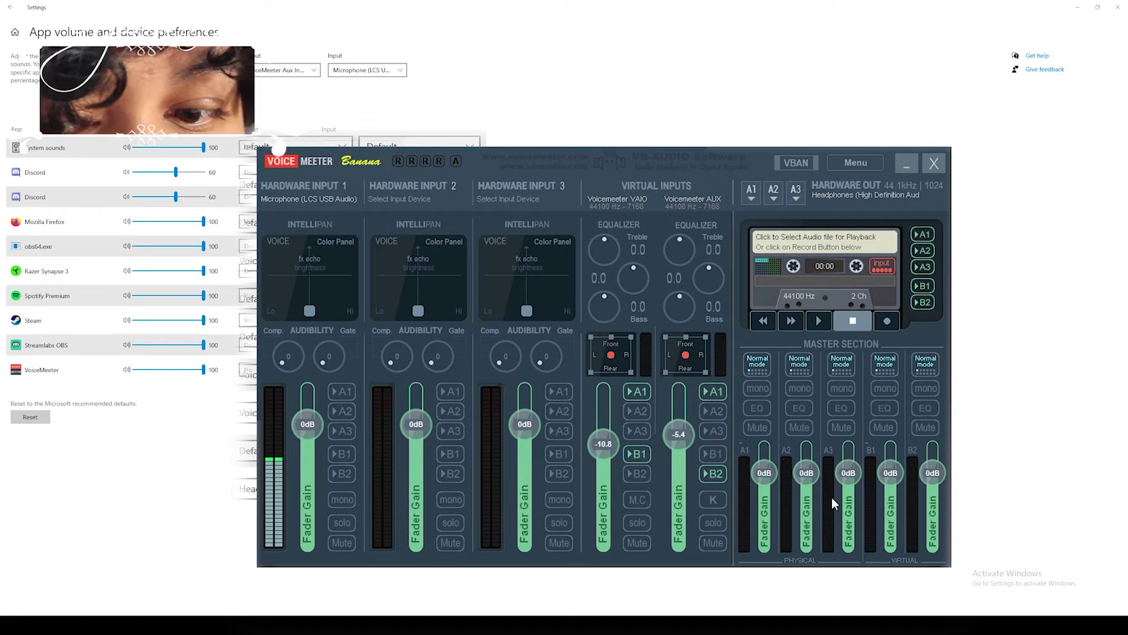
{"action": "left_click", "coordinate": [635, 454]}
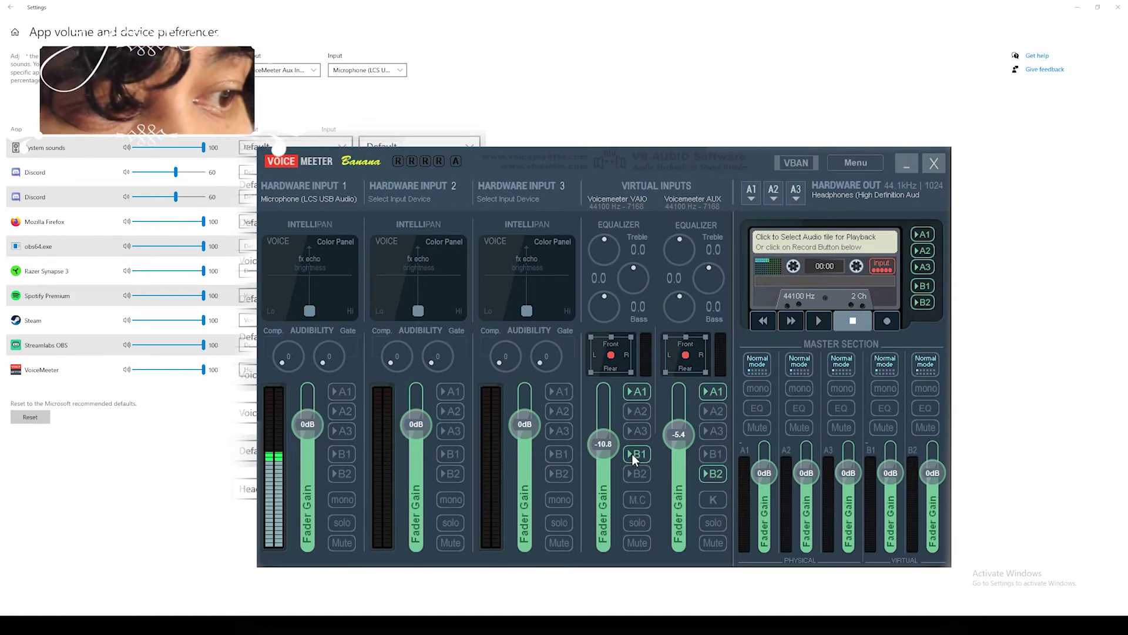
{"action": "left_click", "coordinate": [633, 454]}
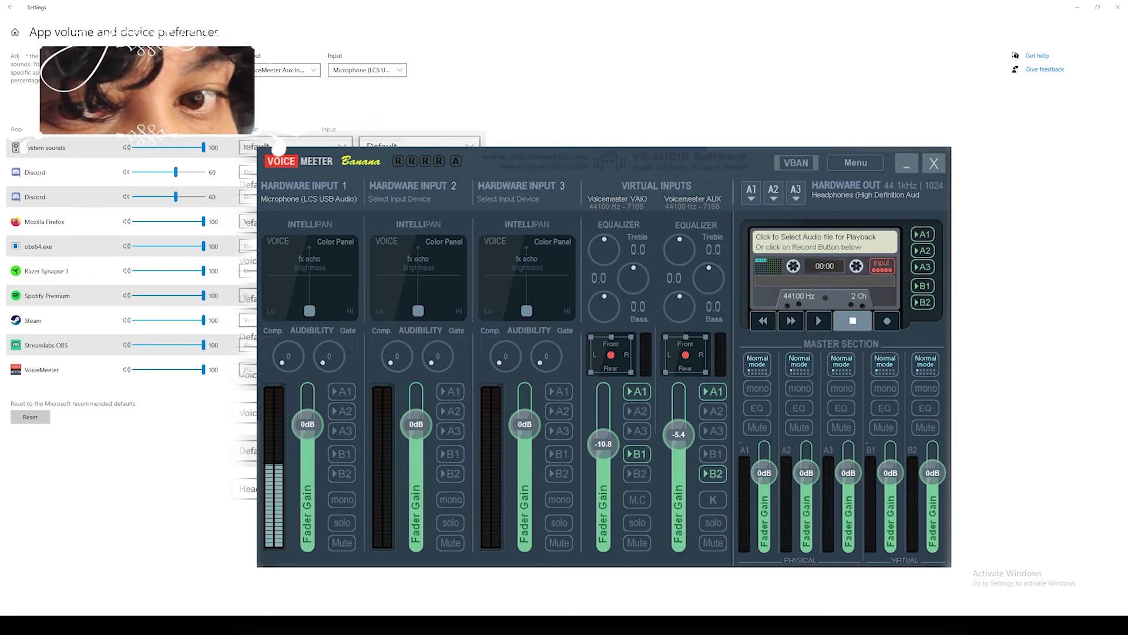
Minimize VoiceMeeter and maximize Streamlabs OBS on the How I Setup Voicemeeter scene
{"action": "left_click", "coordinate": [915, 171]}
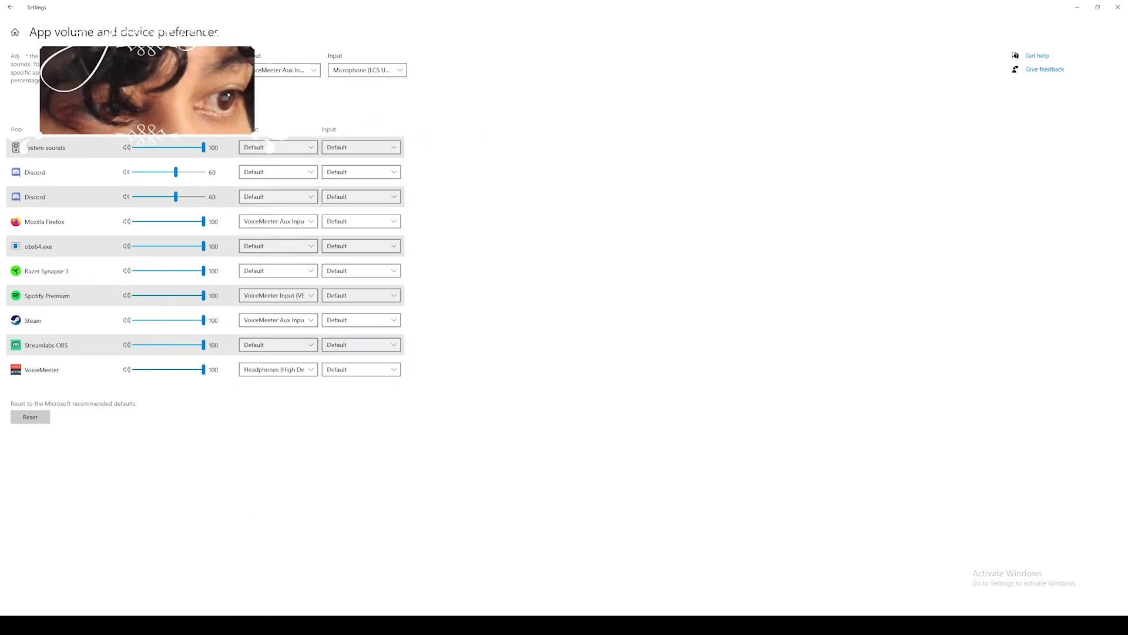
{"action": "left_click", "coordinate": [886, 624]}
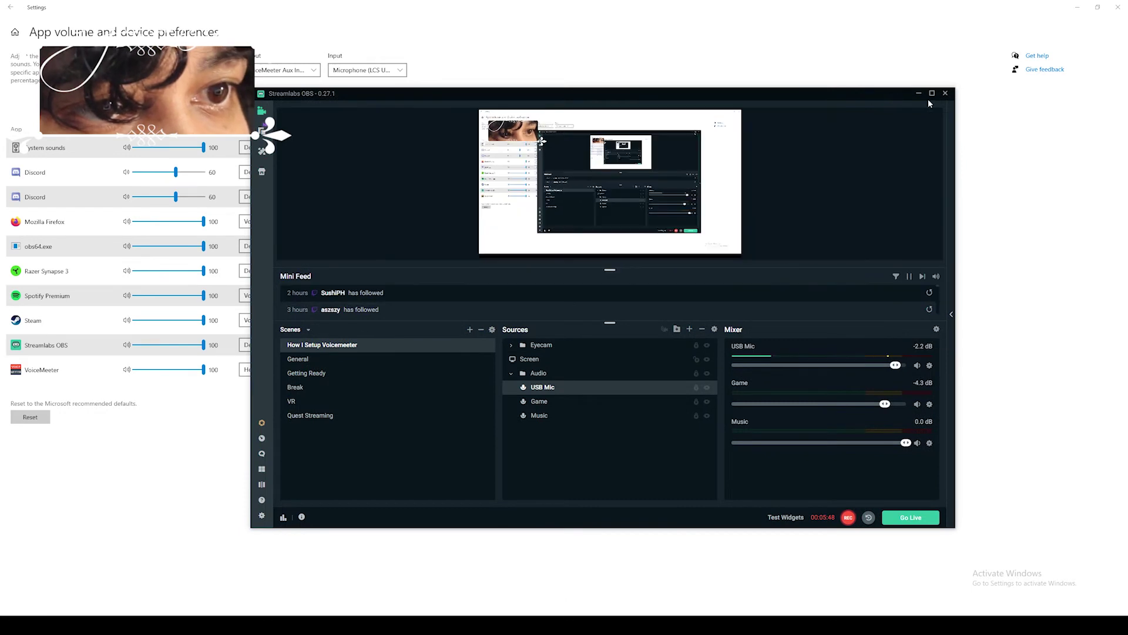
{"action": "left_click", "coordinate": [932, 94]}
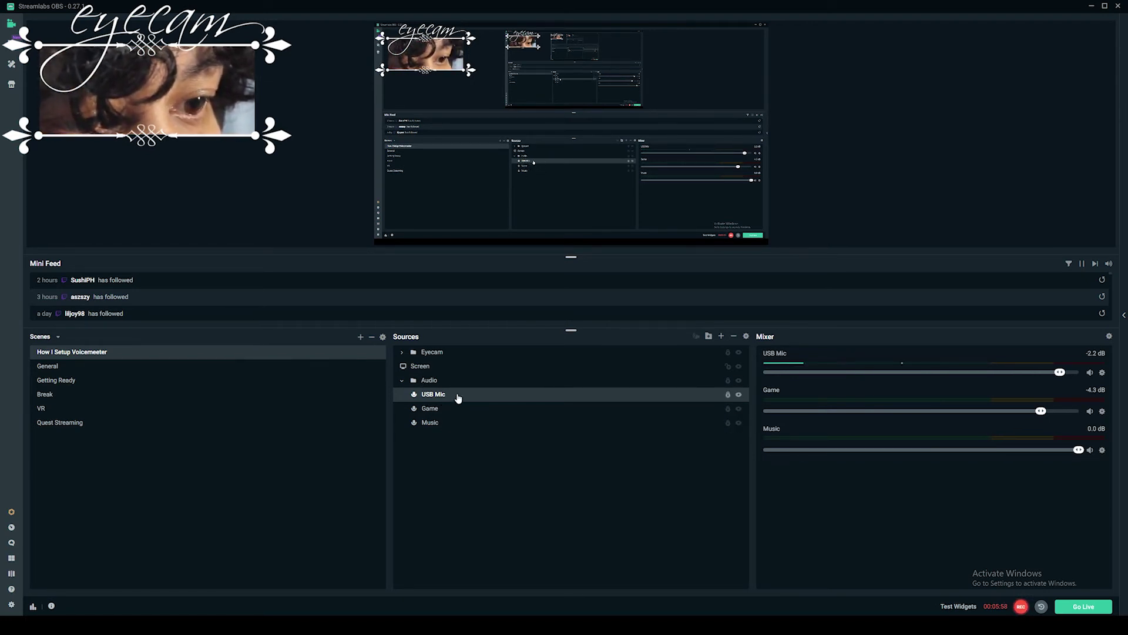
Try pasting copies of Game and Music at the top of Sources, then undo it
{"action": "left_click", "coordinate": [447, 413]}
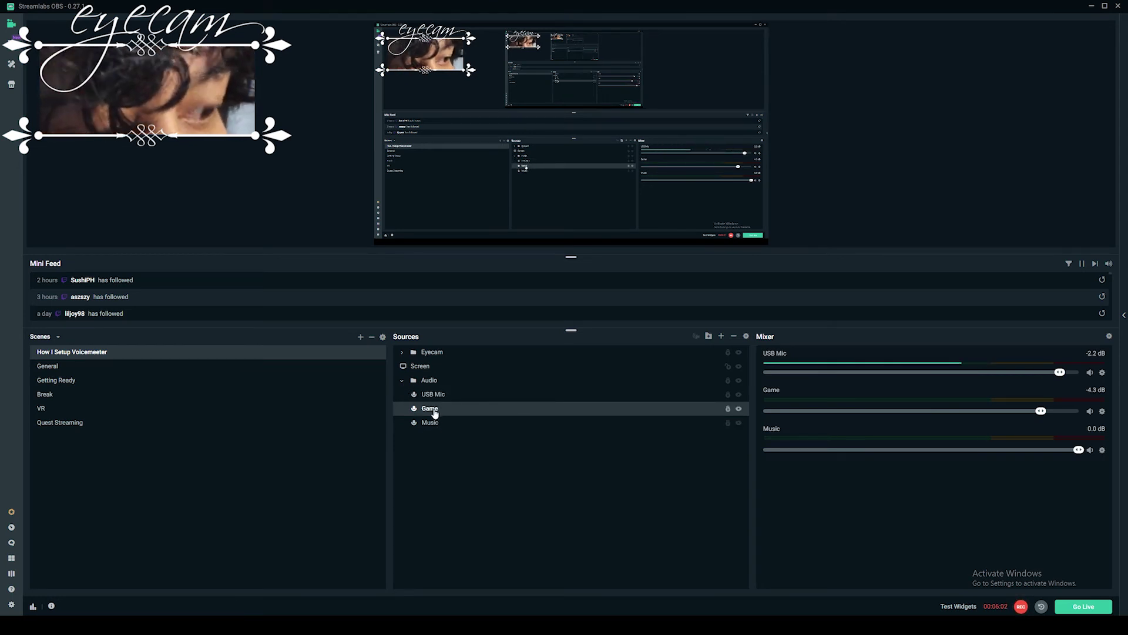
{"action": "left_click", "coordinate": [431, 425], "text": "ctrl"}
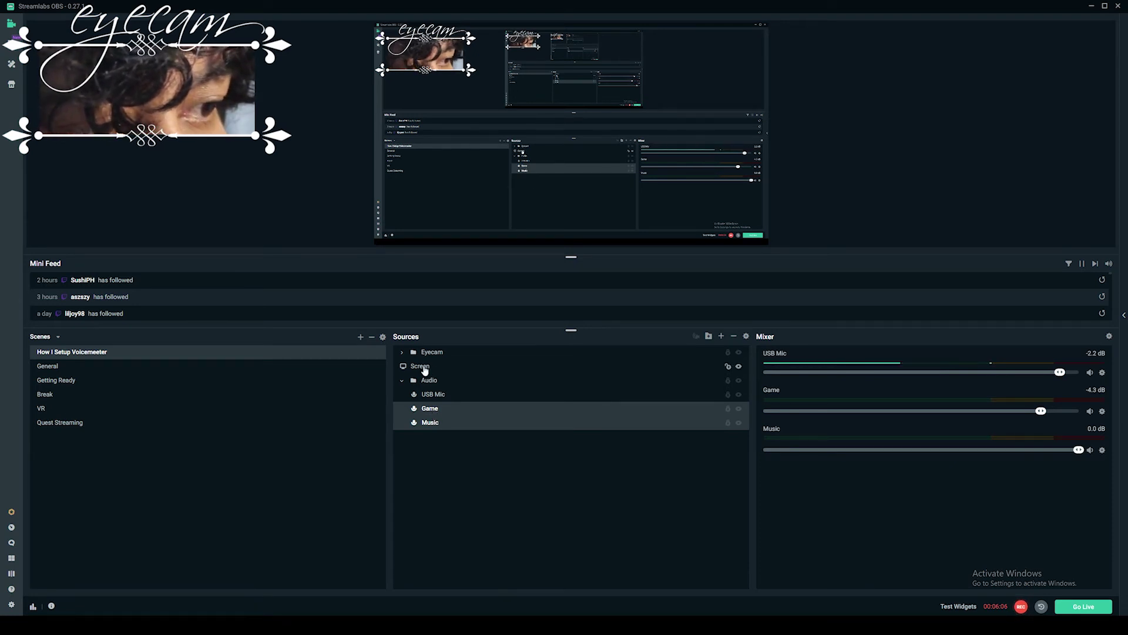
{"action": "left_click", "coordinate": [456, 366]}
{"action": "key", "text": "ctrl+v"}
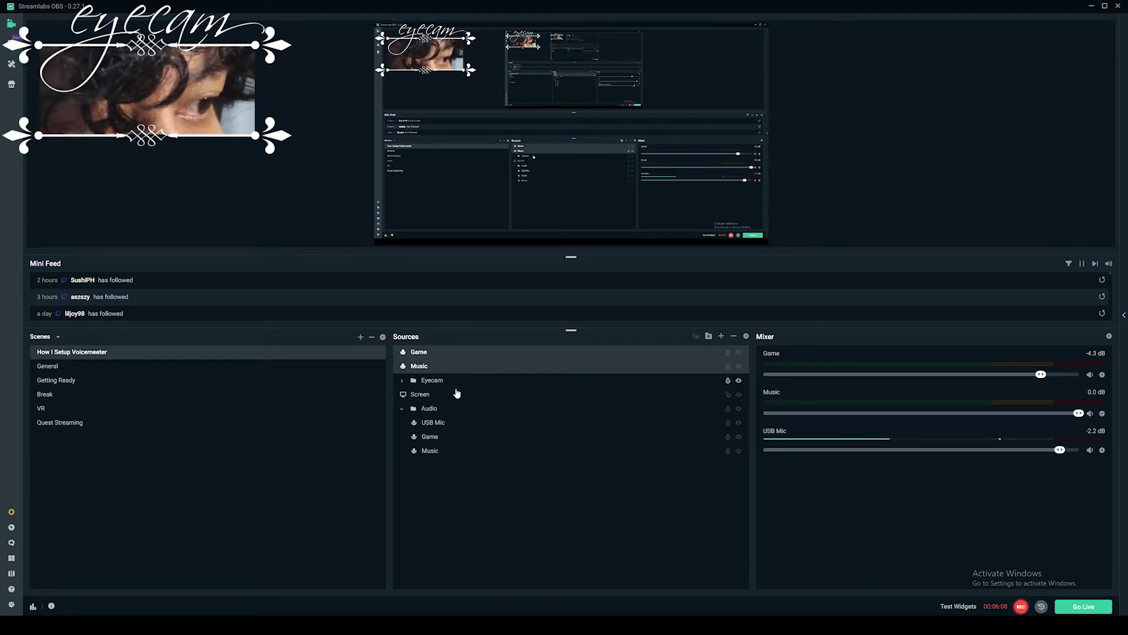
{"action": "left_click", "coordinate": [449, 451]}
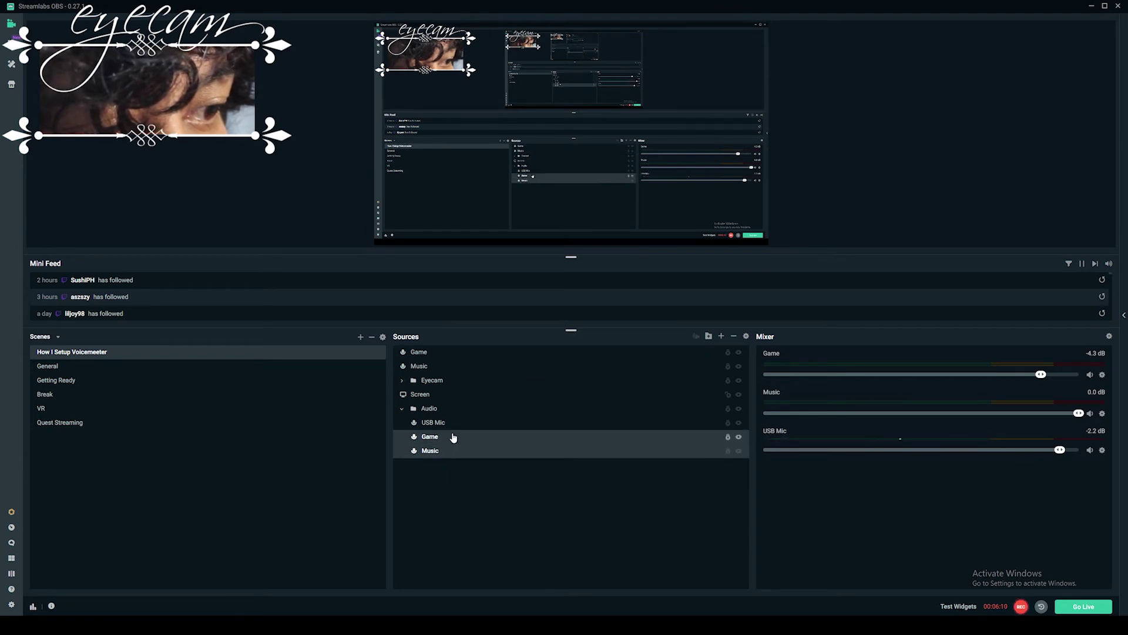
{"action": "left_click", "coordinate": [446, 425]}
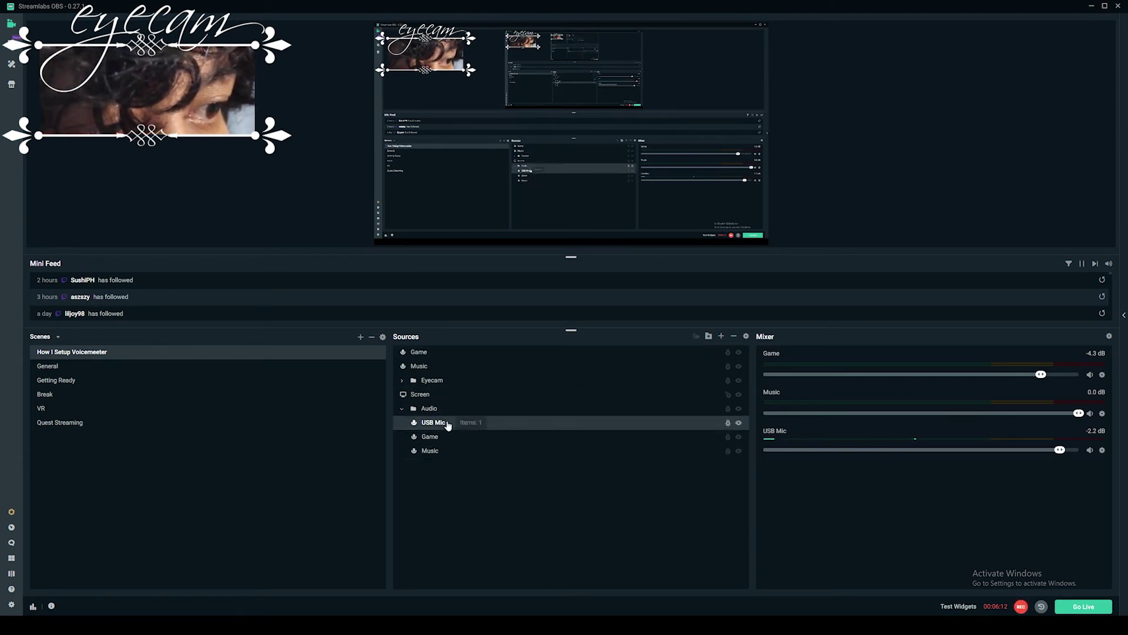
{"action": "key", "text": "ctrl+z"}
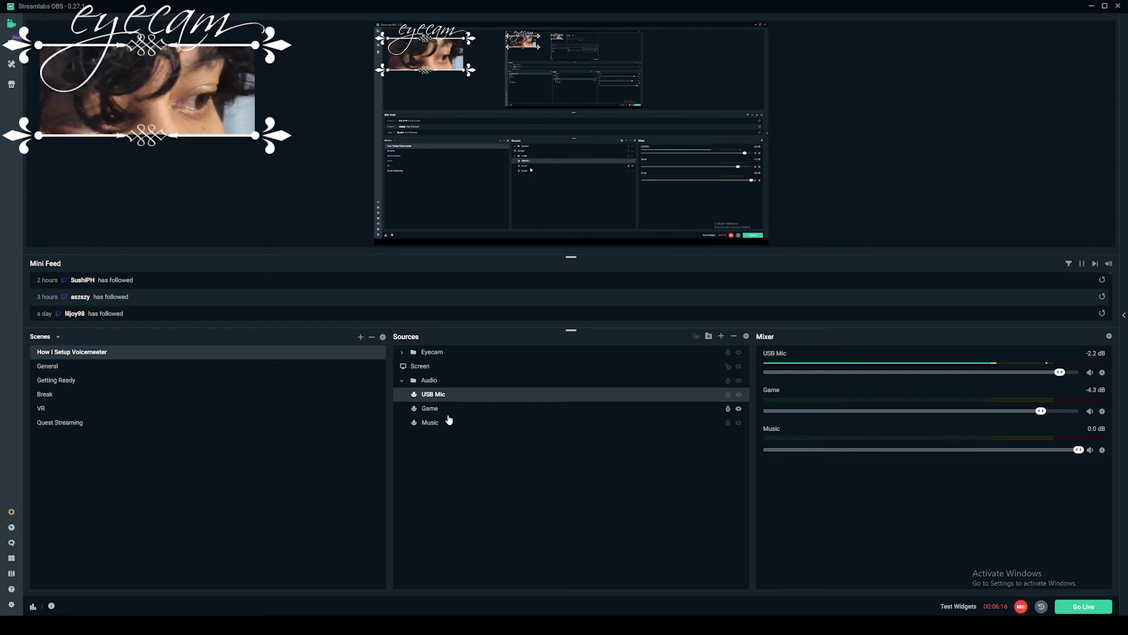
Duplicate USB Mic, Game and Music at the top level and delete the Audio folder
{"action": "left_click", "coordinate": [445, 423], "text": "shift"}
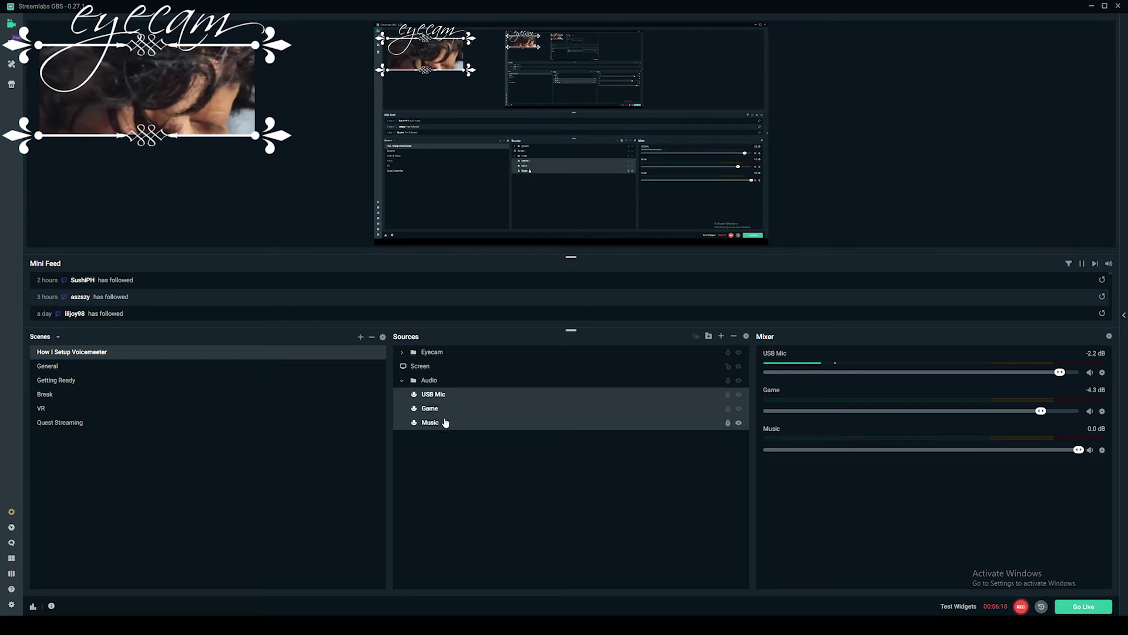
{"action": "key", "text": "ctrl+v"}
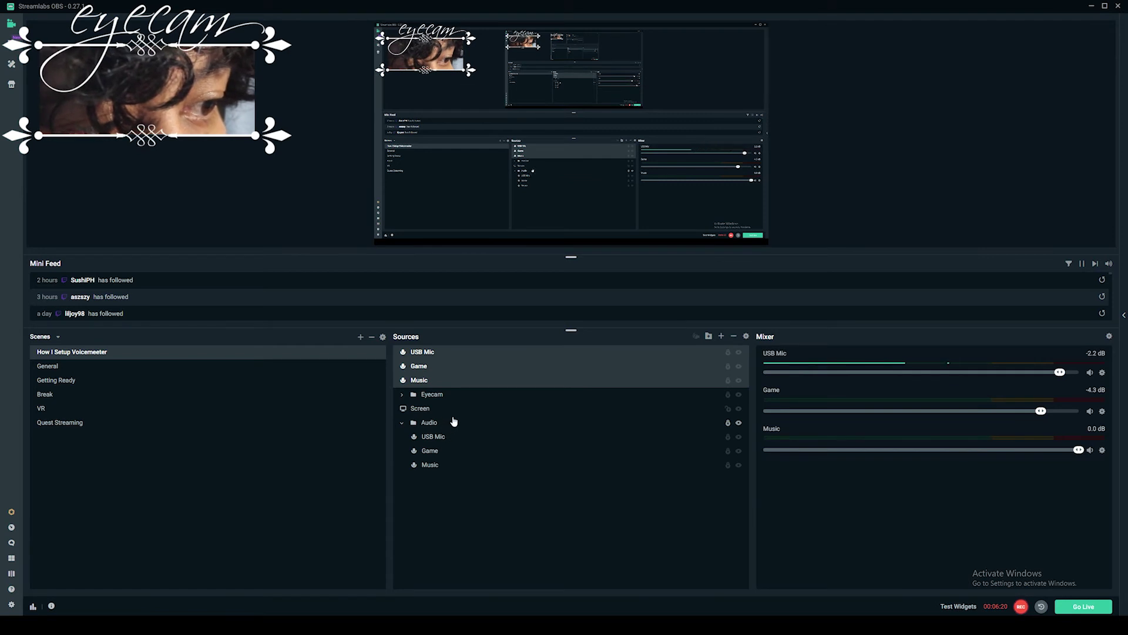
{"action": "left_click", "coordinate": [453, 422]}
{"action": "key", "text": "Delete"}
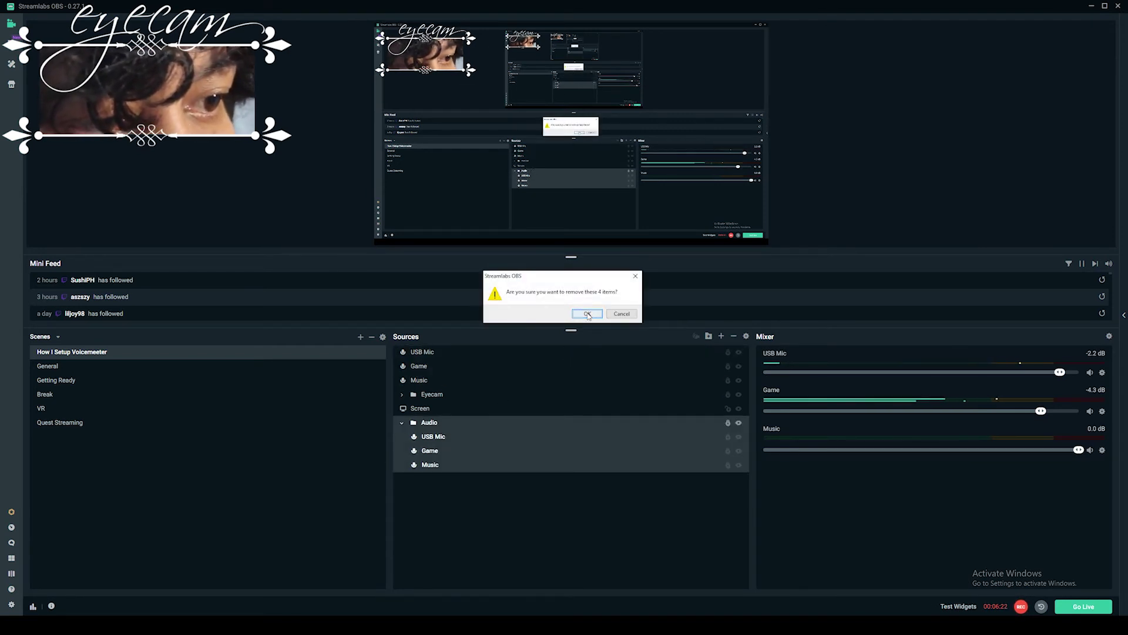
{"action": "left_click", "coordinate": [587, 316]}
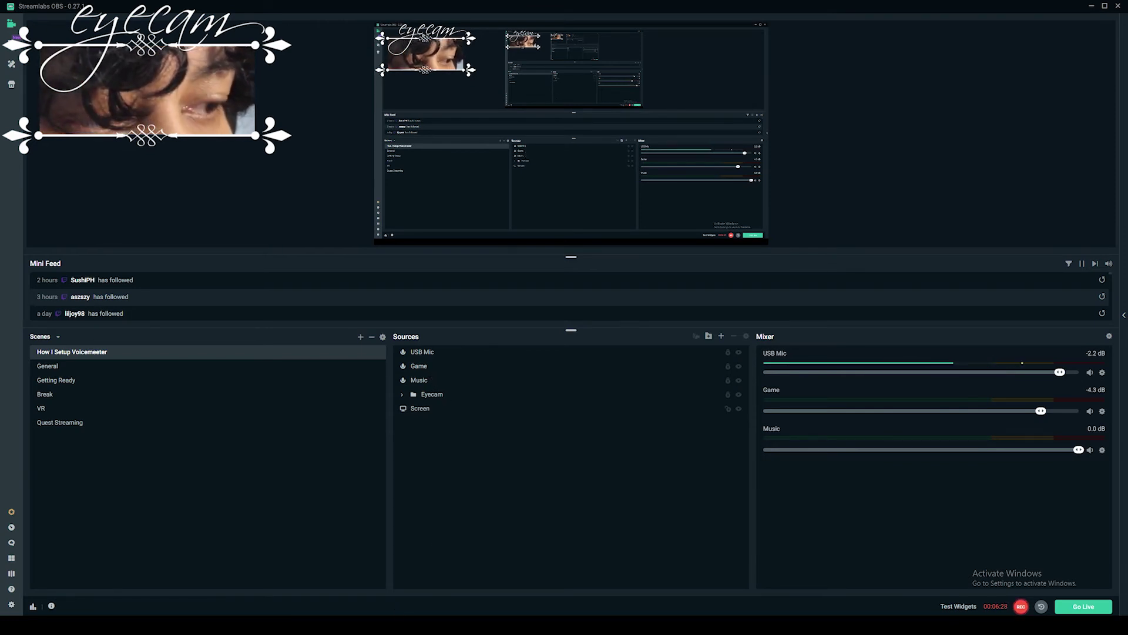
Play the YOLO (Meant Entirely Ironically) playlist in Spotify, then hide Spotify again
{"action": "key", "text": "alt+Tab"}
{"action": "key", "text": "space"}
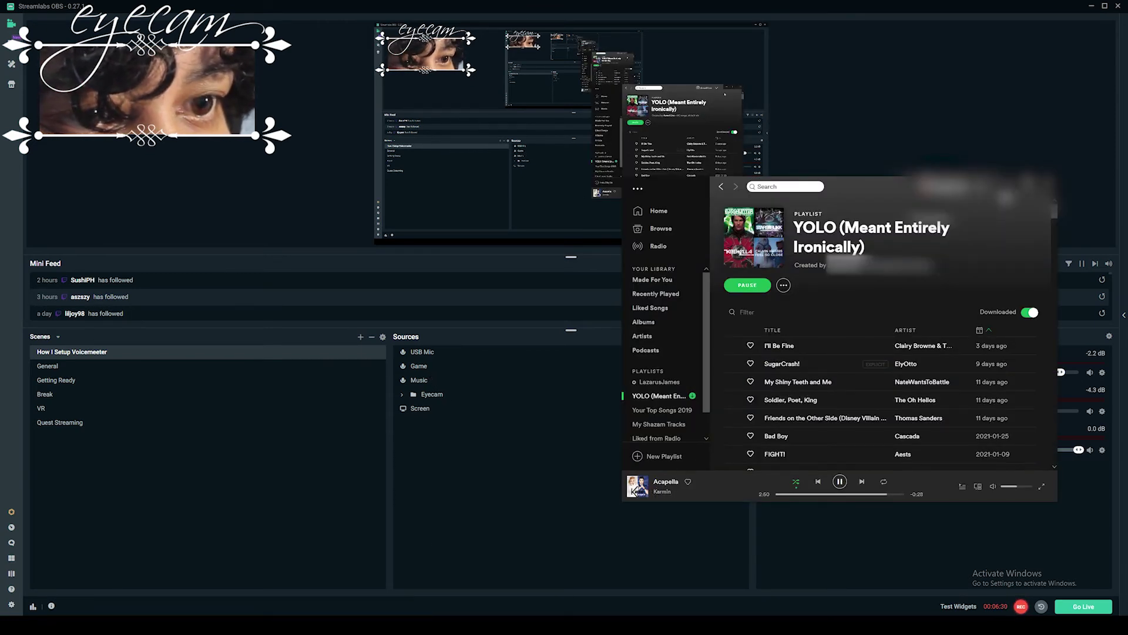
{"action": "left_click_drag", "start_coordinate": [890, 189], "coordinate": [549, 298]}
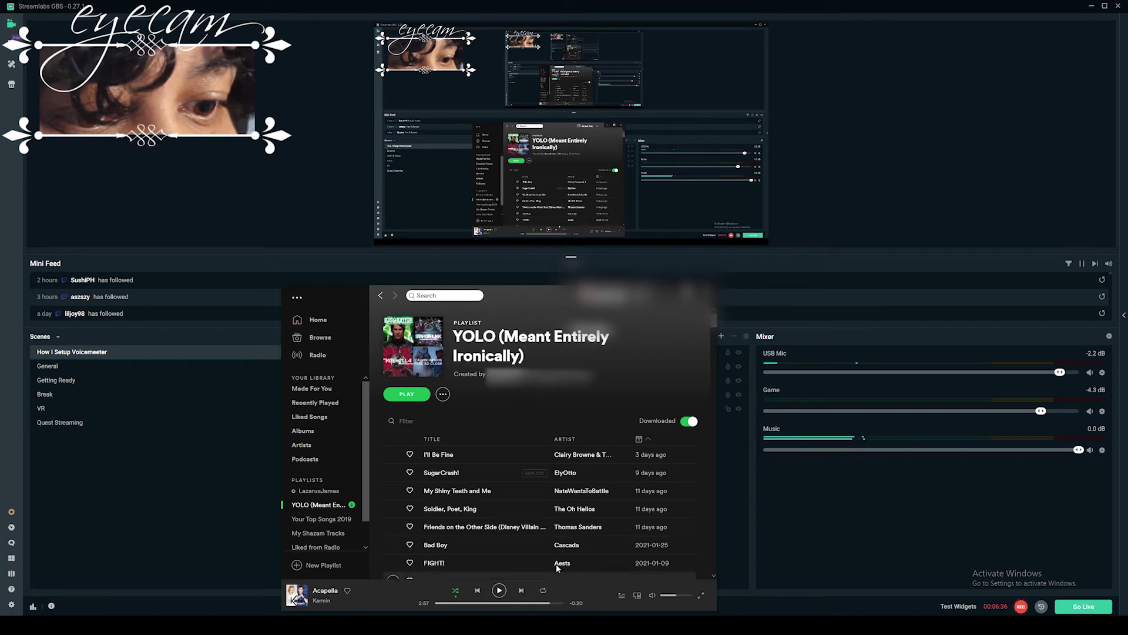
{"action": "left_click", "coordinate": [671, 294]}
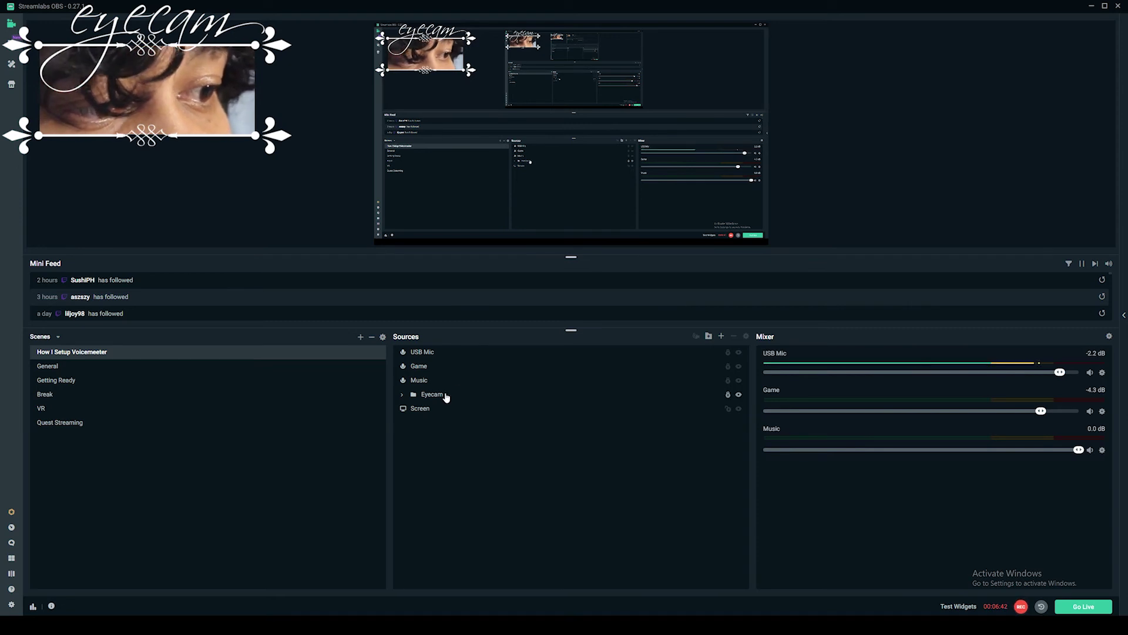
Check that the Music source stays on VoiceMeeter Output (VAIO), leaving it unchanged
{"action": "double_click", "coordinate": [480, 385]}
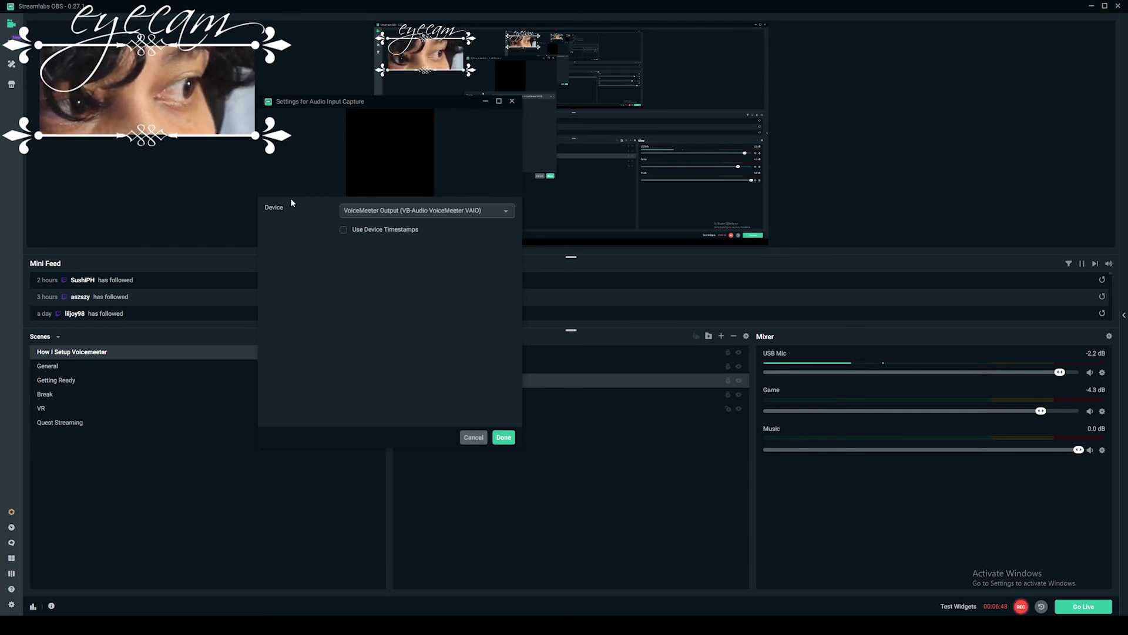
{"action": "left_click_drag", "start_coordinate": [399, 103], "coordinate": [538, 214]}
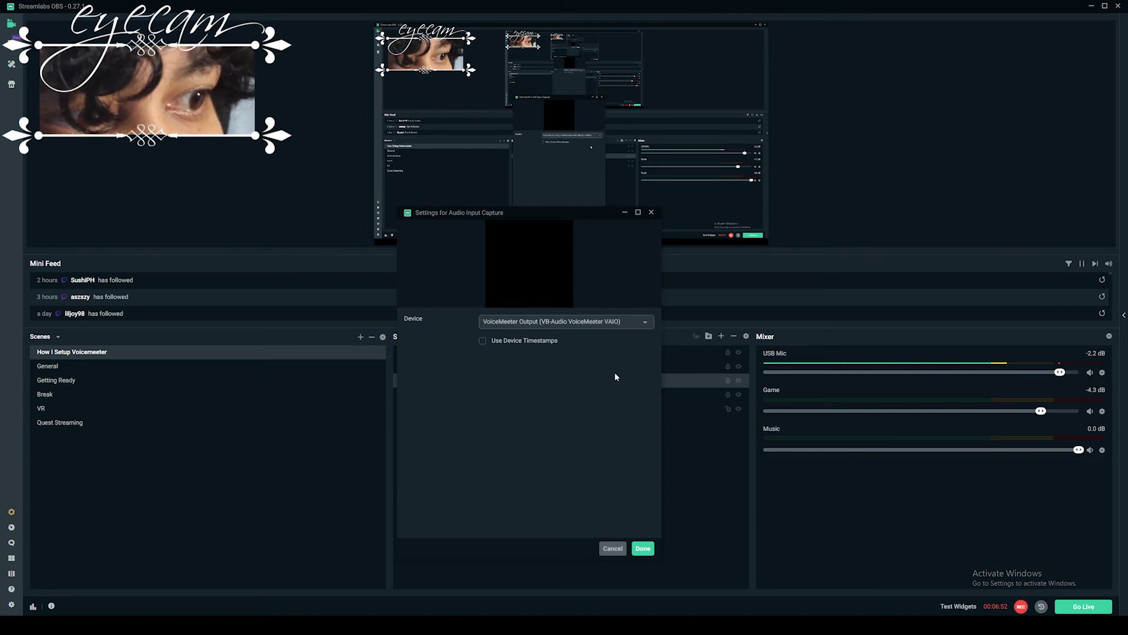
{"action": "left_click", "coordinate": [645, 549]}
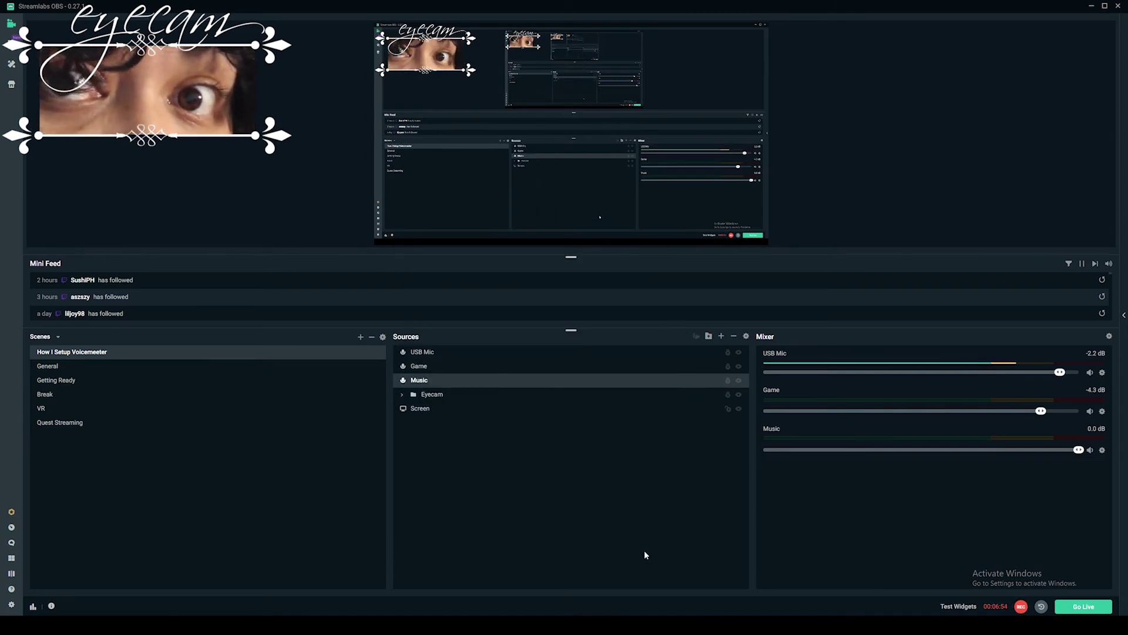
Set the Game source's capture device to VoiceMeeter Aux Output
{"action": "double_click", "coordinate": [486, 370]}
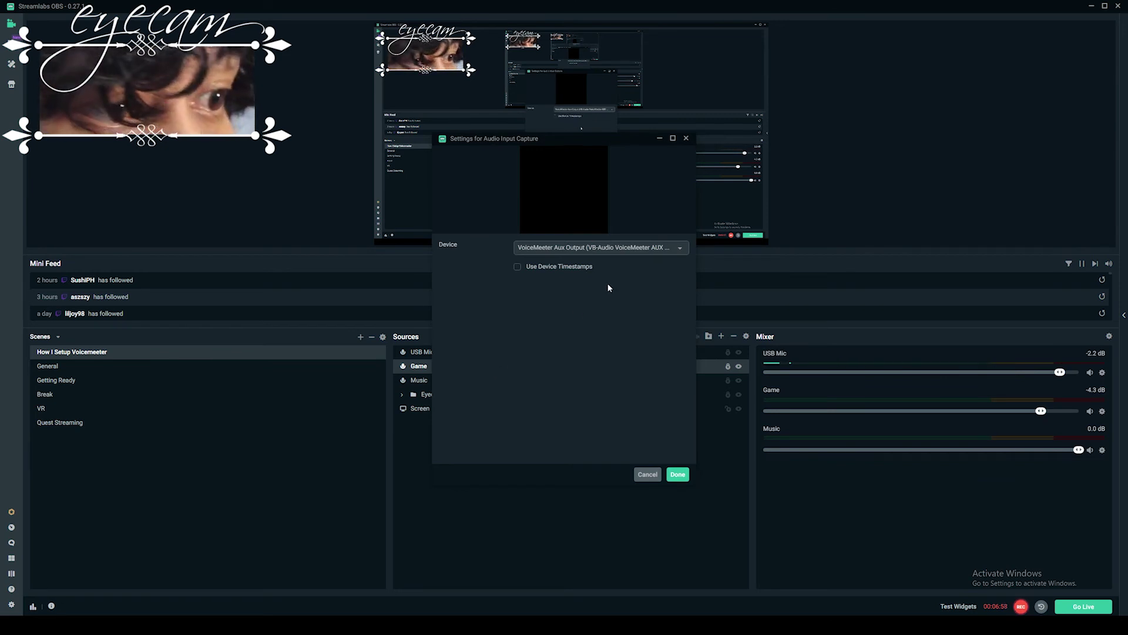
{"action": "left_click", "coordinate": [676, 252]}
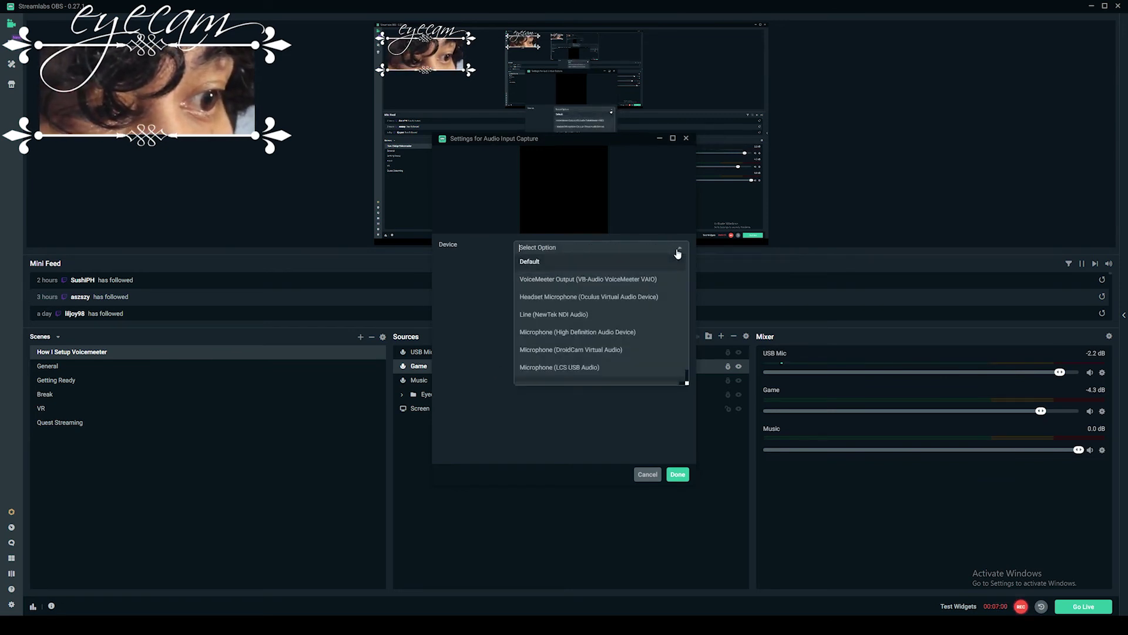
{"action": "scroll", "coordinate": [670, 310], "scroll_direction": "down", "scroll_amount": 1}
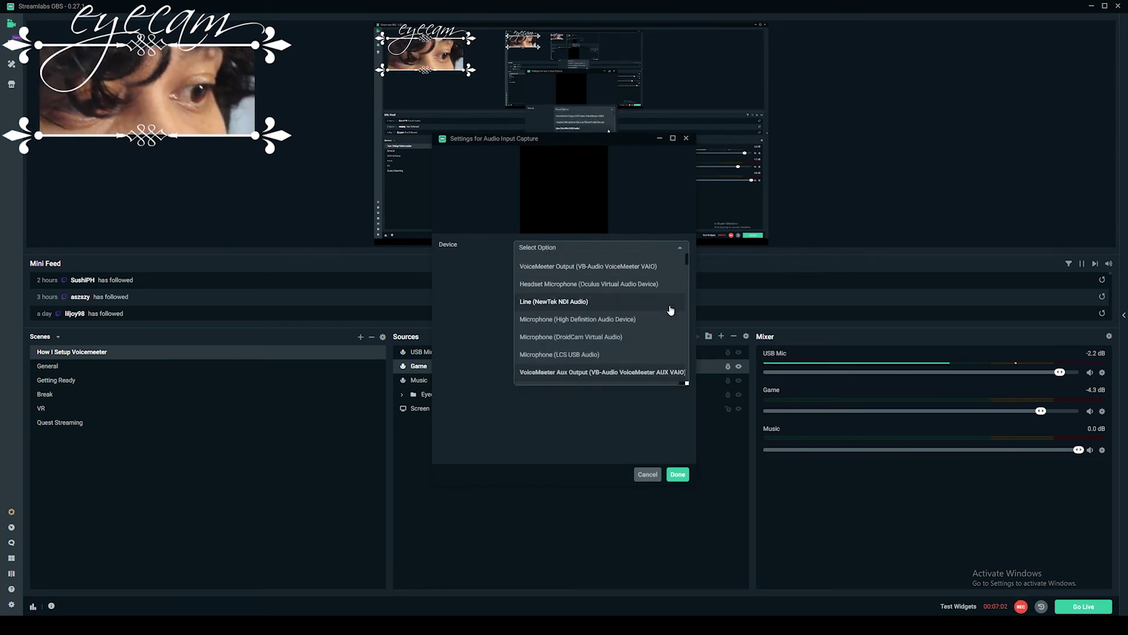
{"action": "left_click", "coordinate": [661, 374]}
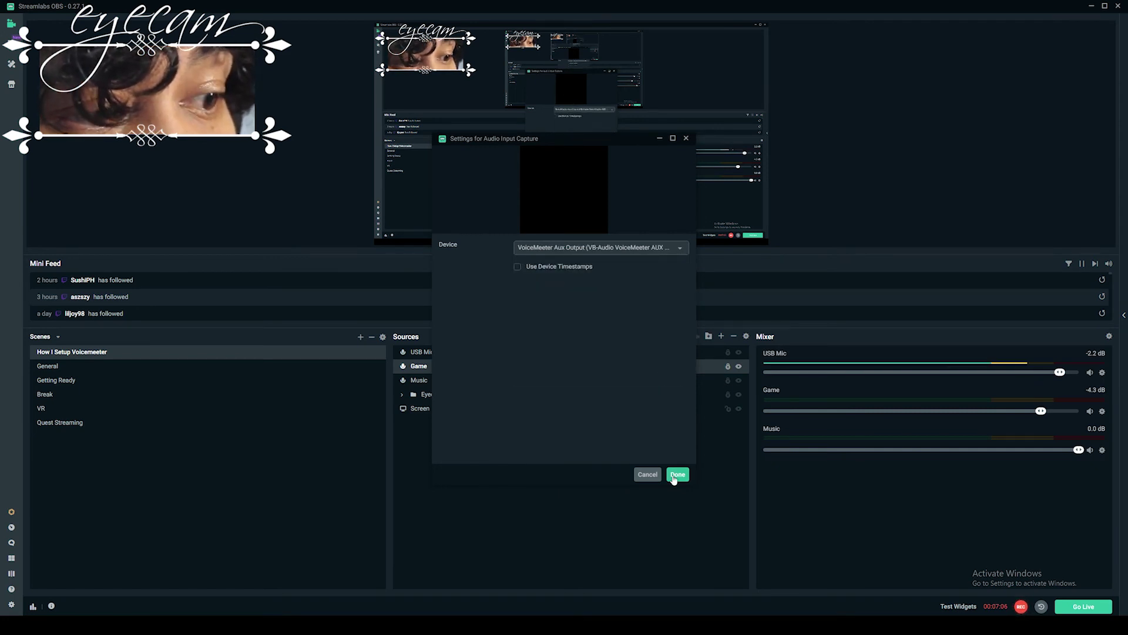
{"action": "left_click", "coordinate": [677, 474]}
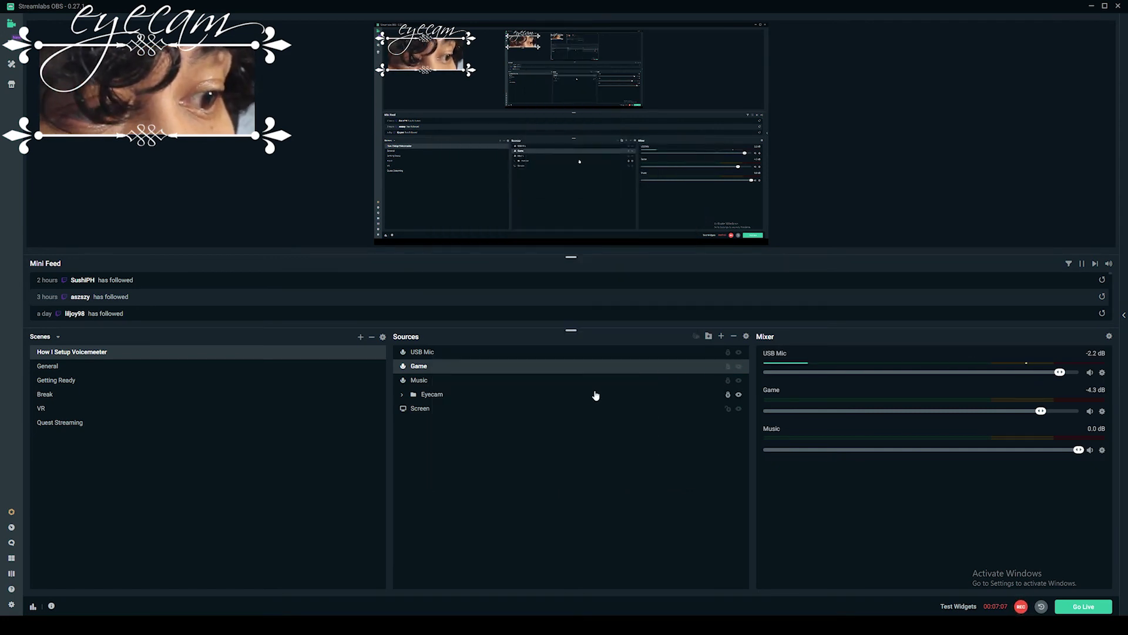
{"action": "left_click", "coordinate": [1109, 338]}
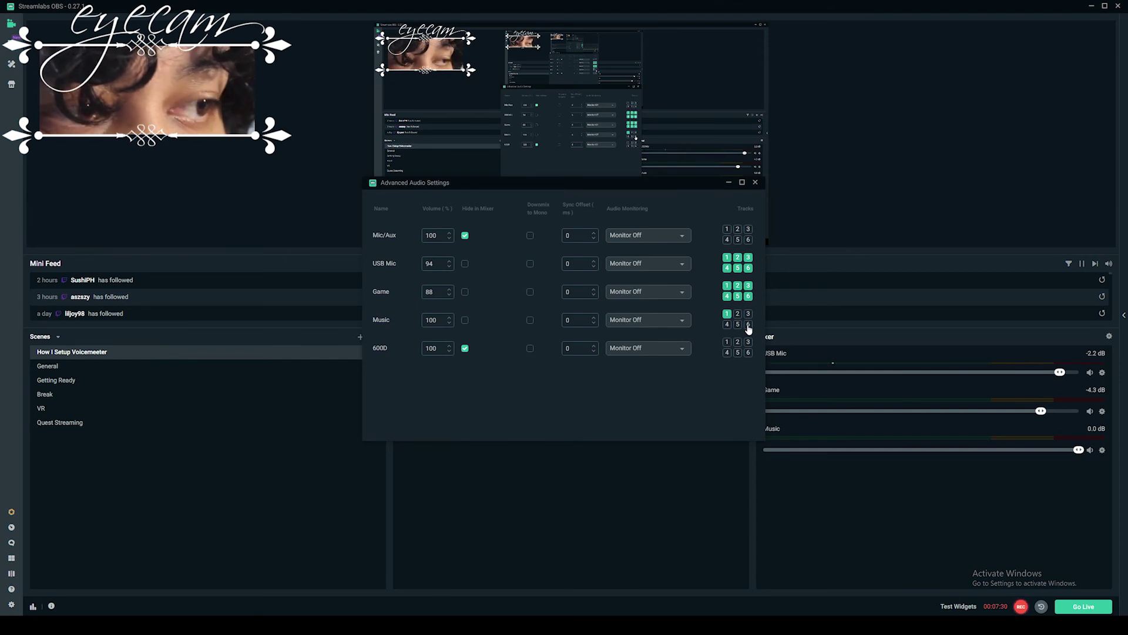
{"action": "left_click", "coordinate": [728, 183]}
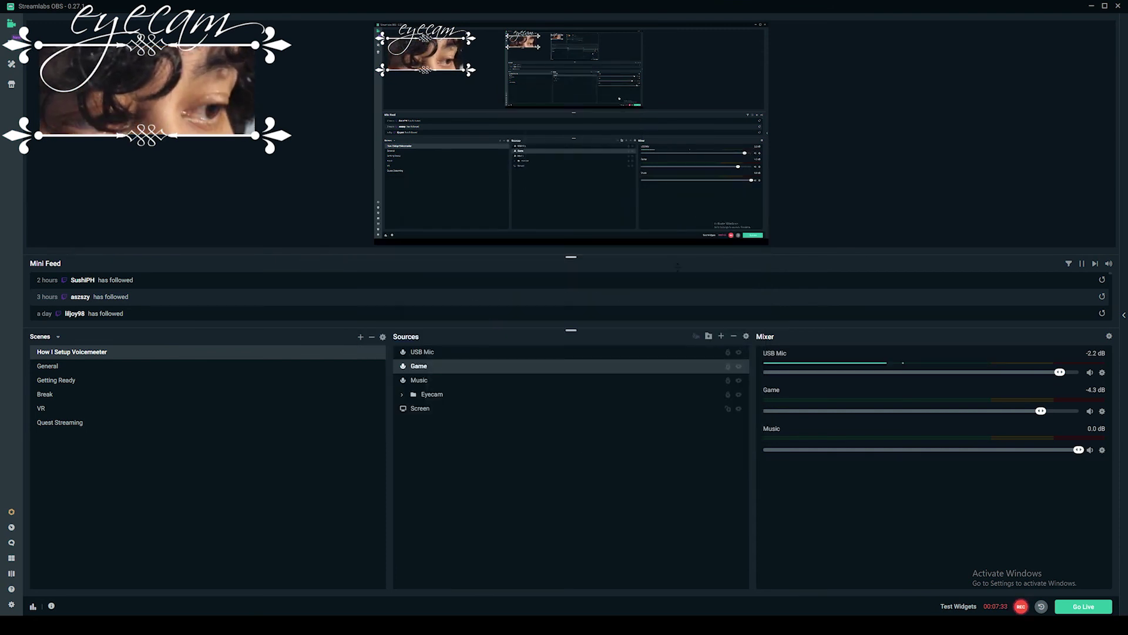
Add a Twitch Soundtrack source named Soundtrack source to the scene, then open Settings
{"action": "left_click", "coordinate": [721, 336]}
{"action": "left_click", "coordinate": [544, 429]}
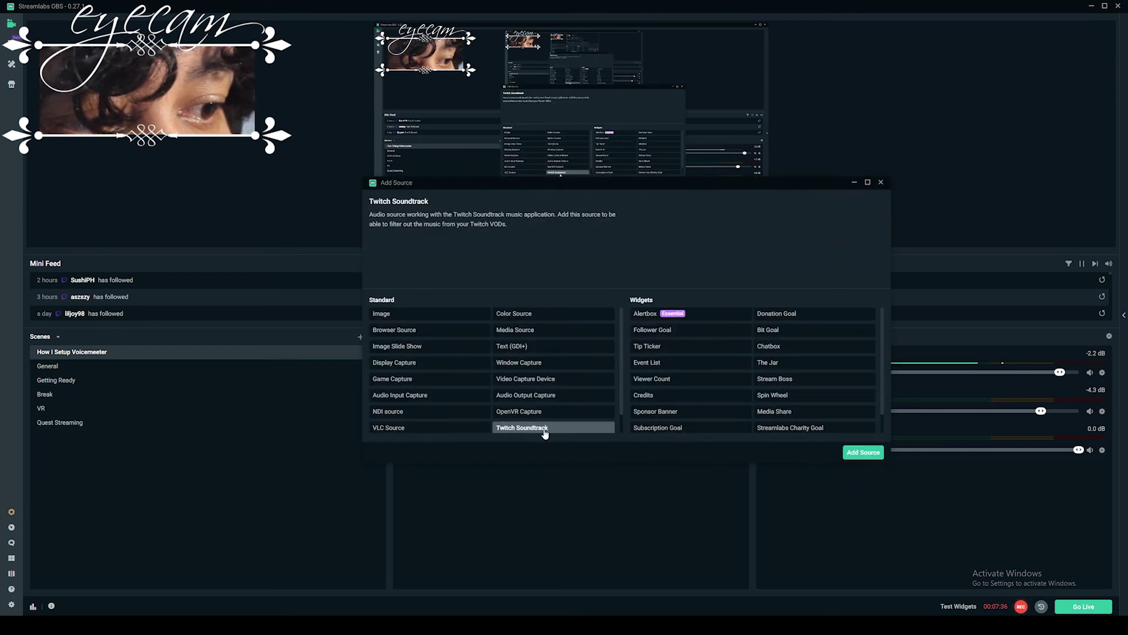
{"action": "left_click", "coordinate": [851, 452]}
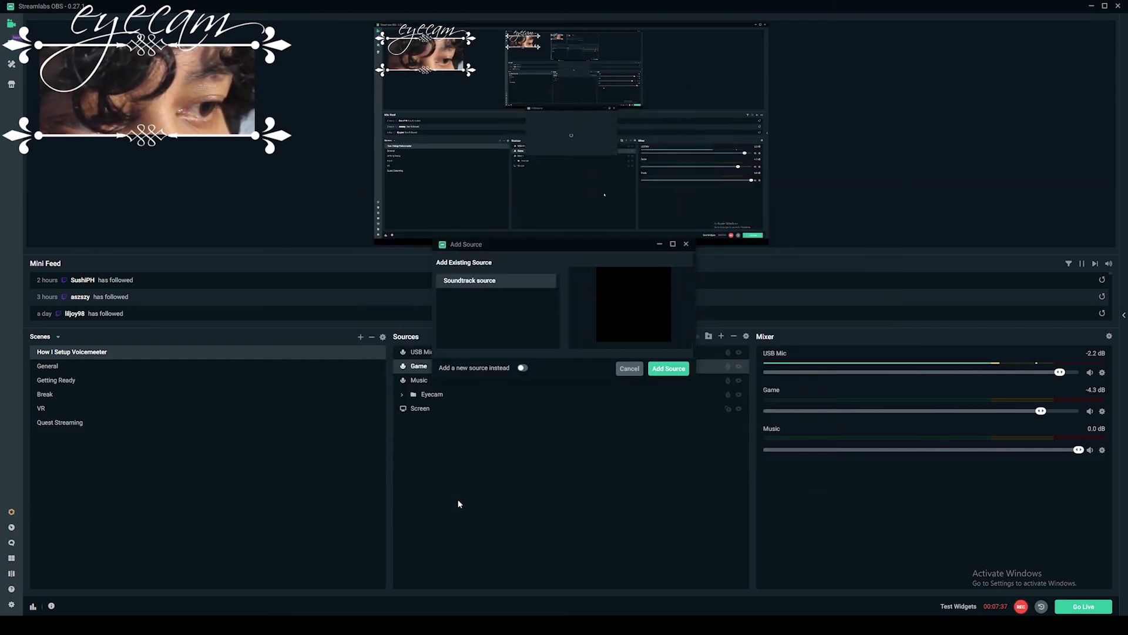
{"action": "left_click", "coordinate": [675, 369]}
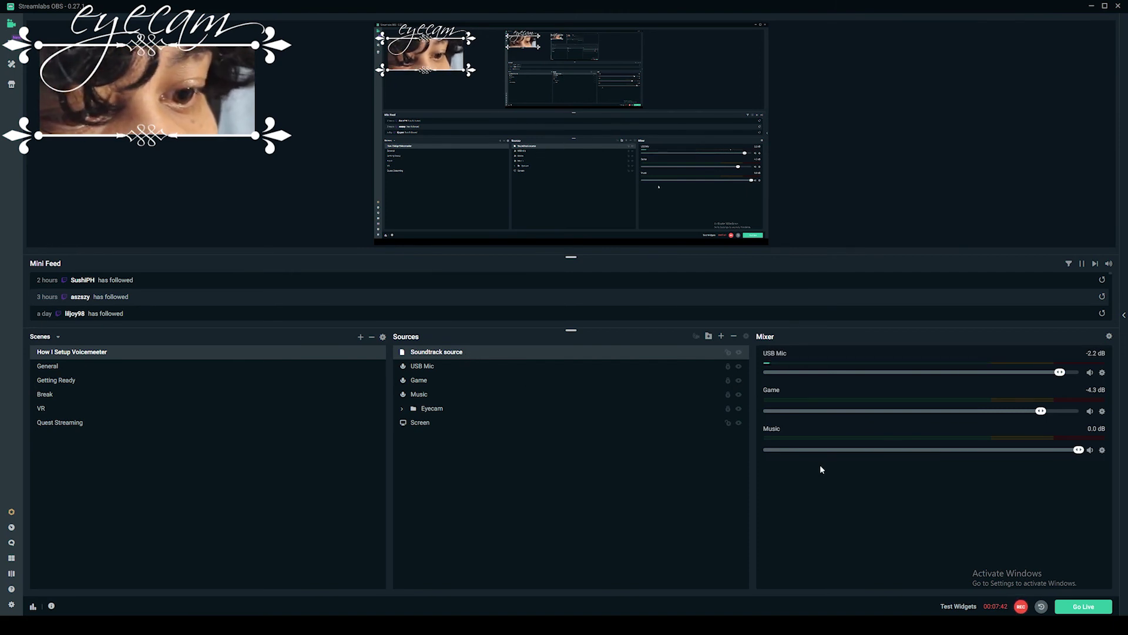
{"action": "left_click", "coordinate": [12, 604]}
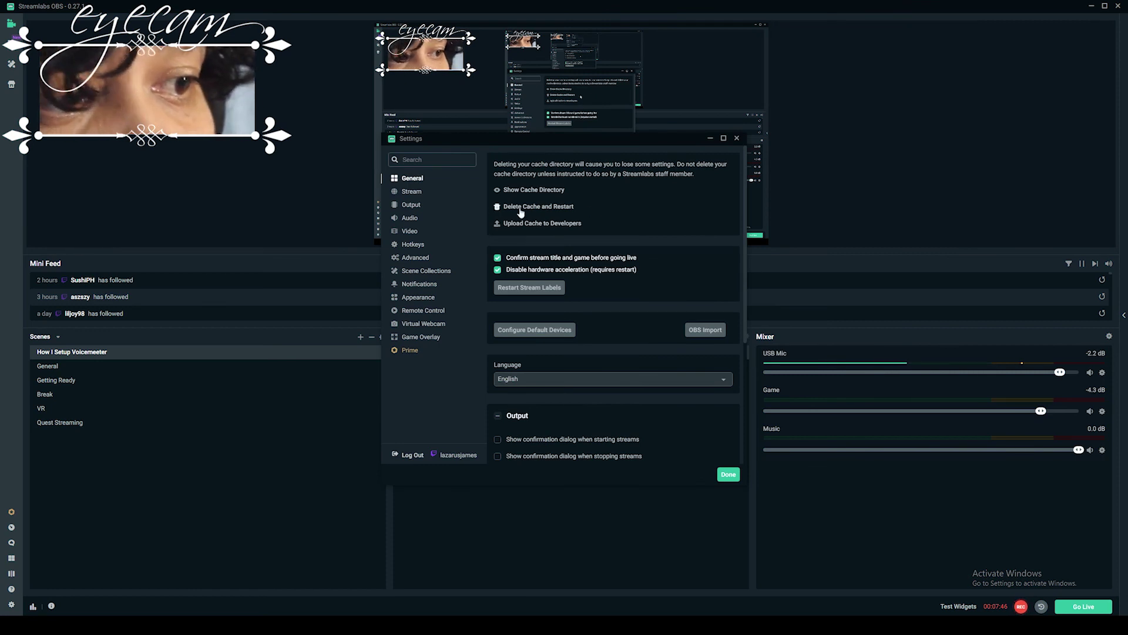
Browse to Output settings' Audio tab, reviewing Audio Tracks 1 to 3 at 160 bitrate
{"action": "left_click", "coordinate": [410, 218]}
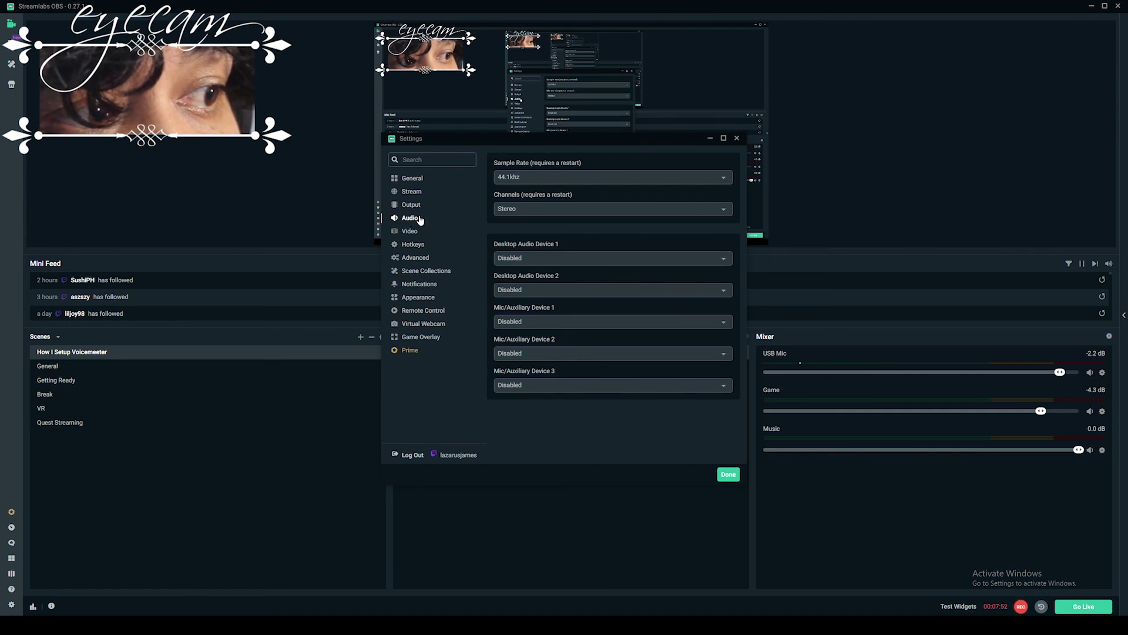
{"action": "left_click", "coordinate": [420, 181]}
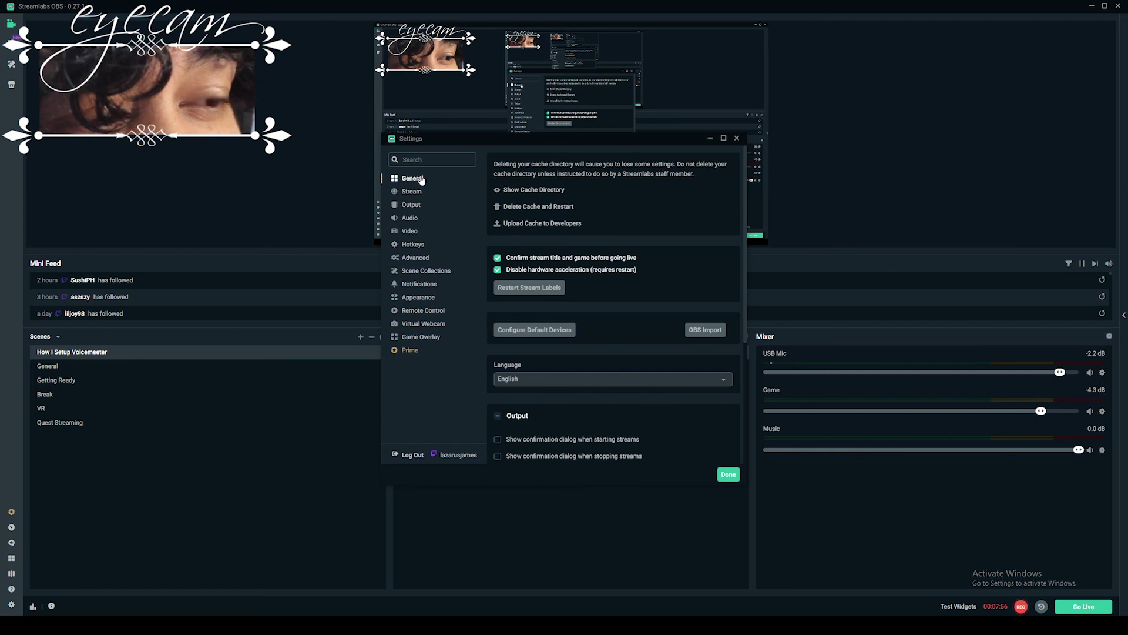
{"action": "left_click", "coordinate": [419, 192]}
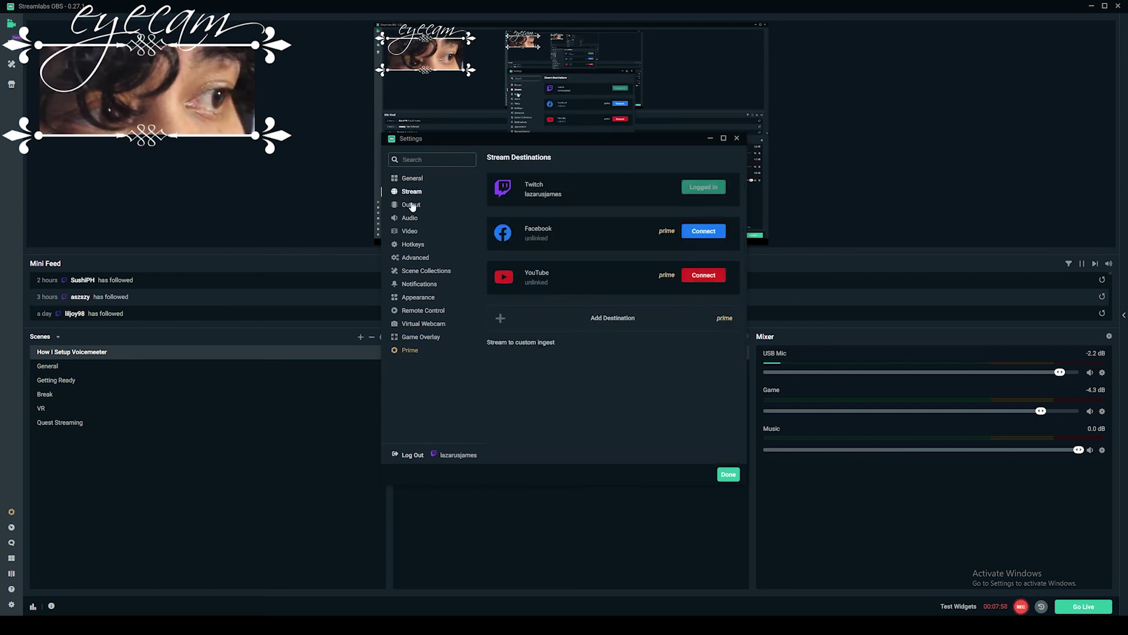
{"action": "left_click", "coordinate": [411, 205]}
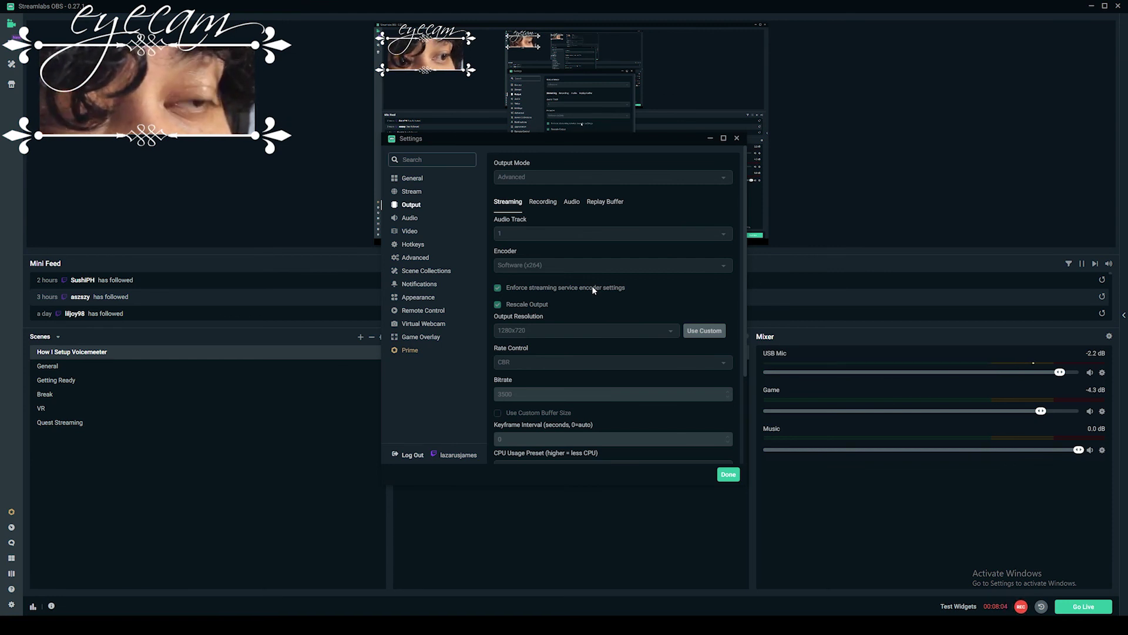
{"action": "left_click", "coordinate": [570, 201]}
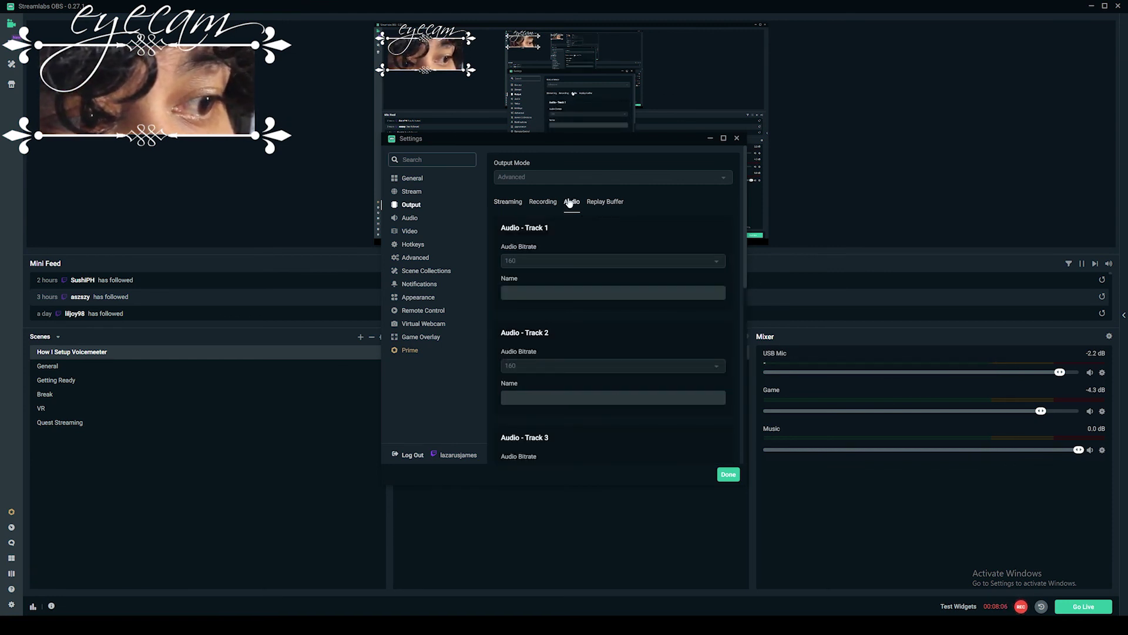
{"action": "scroll", "coordinate": [734, 252], "scroll_direction": "down", "scroll_amount": 3}
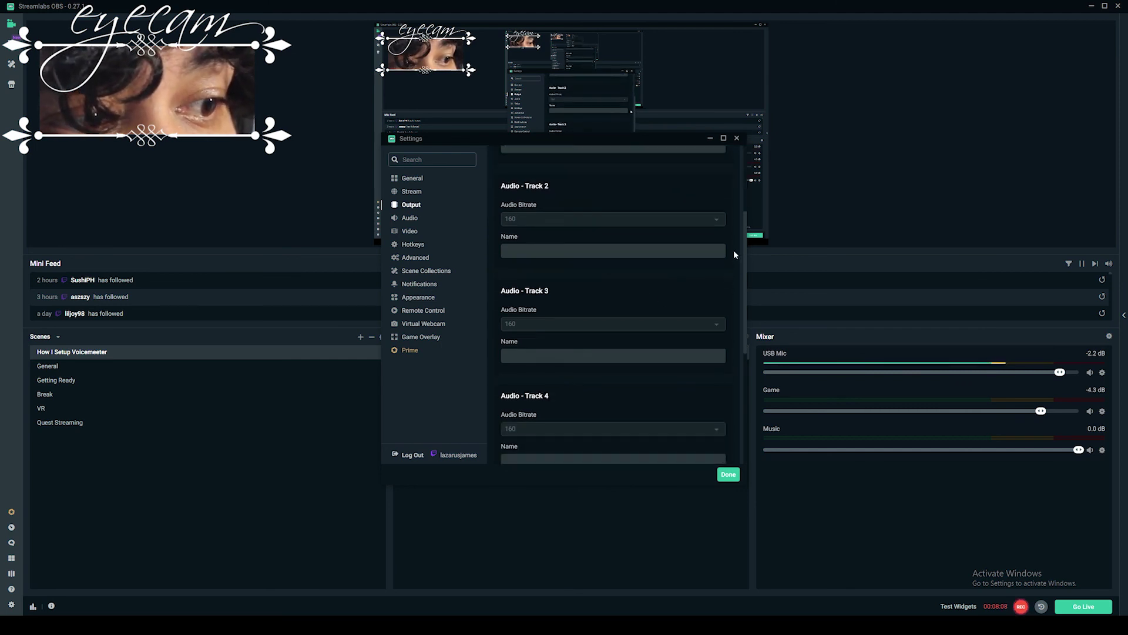
{"action": "scroll", "coordinate": [733, 253], "scroll_direction": "up", "scroll_amount": 1}
{"action": "scroll", "coordinate": [733, 253], "scroll_direction": "down", "scroll_amount": 2}
{"action": "scroll", "coordinate": [734, 253], "scroll_direction": "up", "scroll_amount": 2}
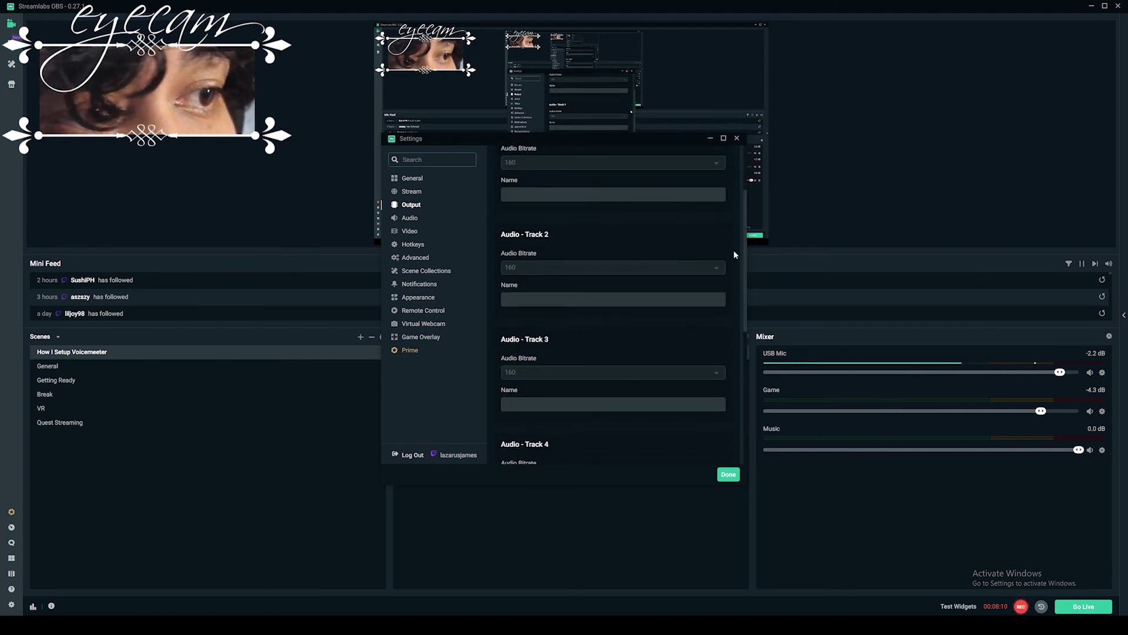
{"action": "scroll", "coordinate": [734, 253], "scroll_direction": "up", "scroll_amount": 2}
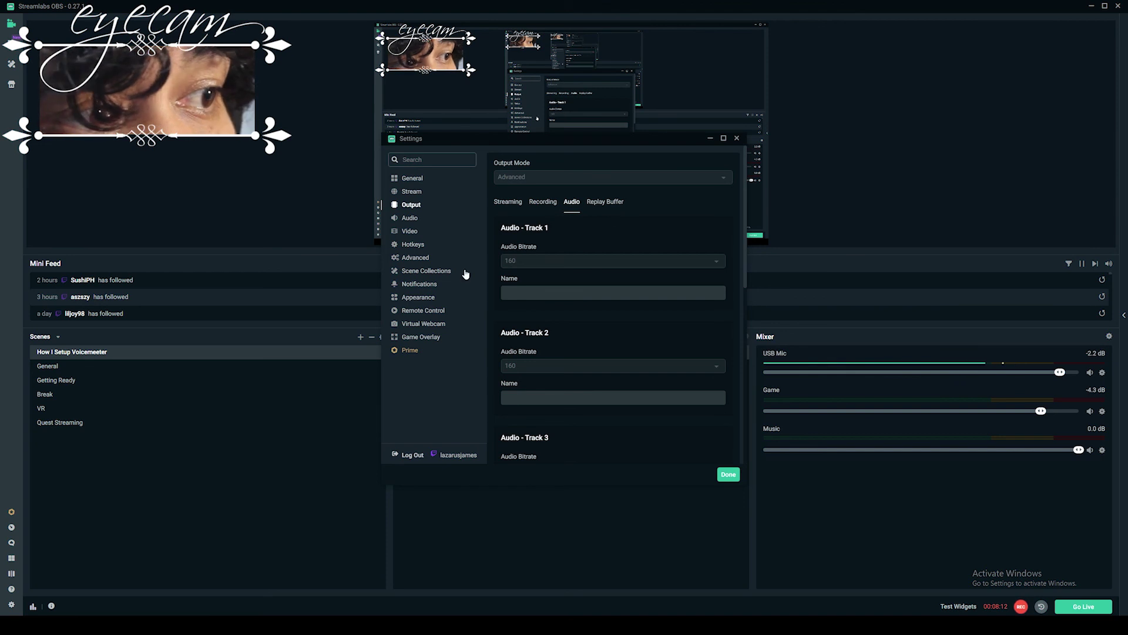
Look over the Audio, Video, Hotkeys and Advanced pages, then close Settings with Done
{"action": "left_click", "coordinate": [409, 218]}
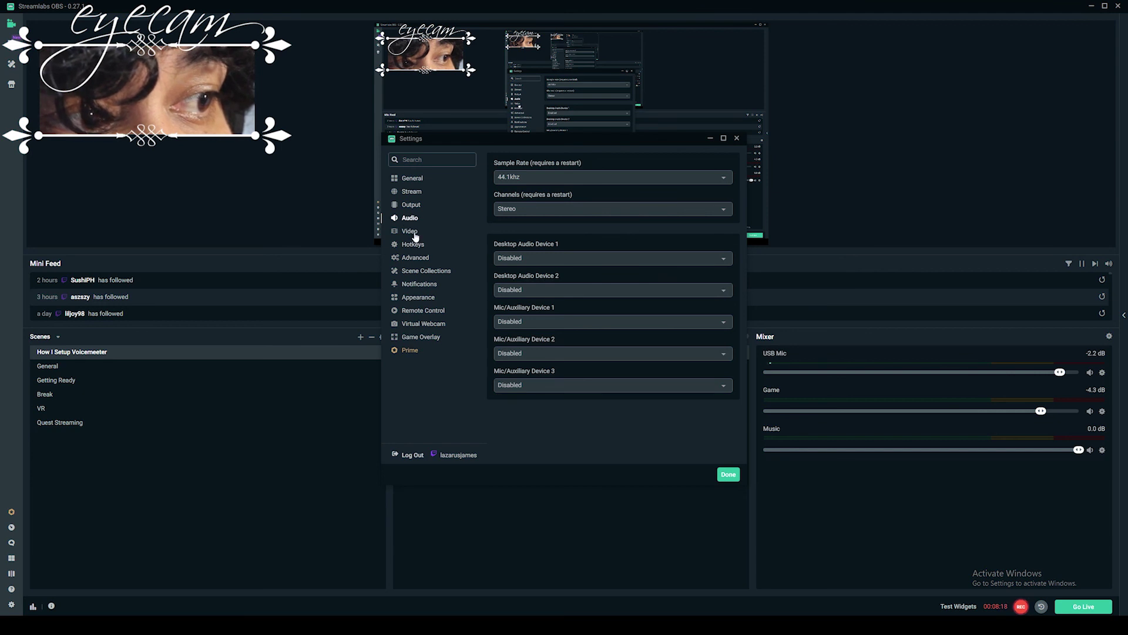
{"action": "left_click", "coordinate": [415, 234]}
{"action": "left_click", "coordinate": [420, 246]}
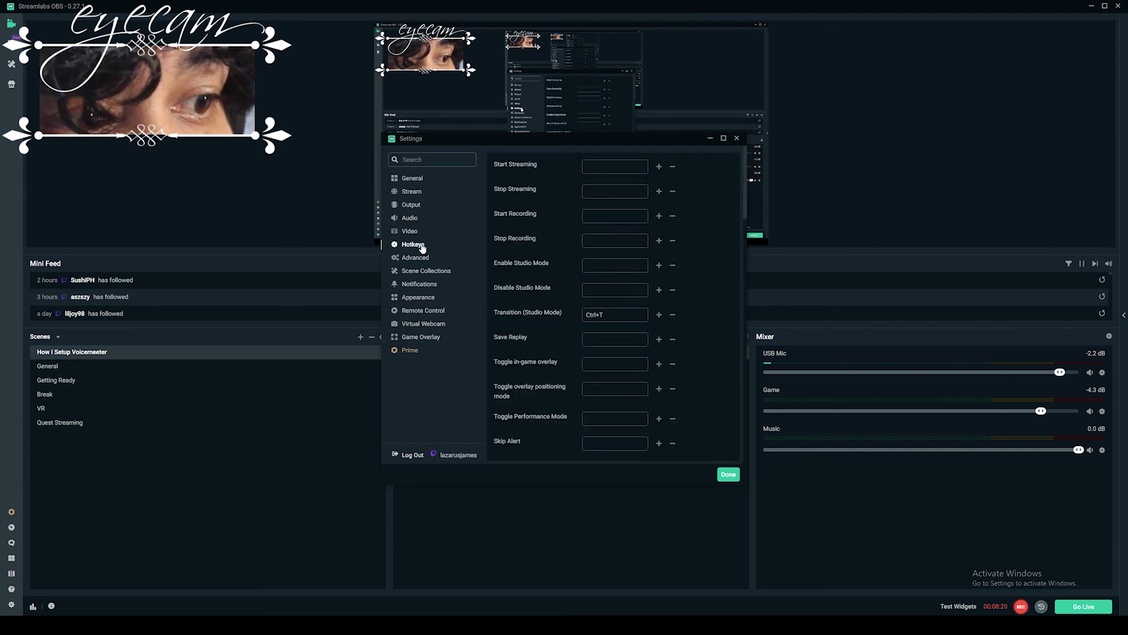
{"action": "left_click", "coordinate": [416, 259]}
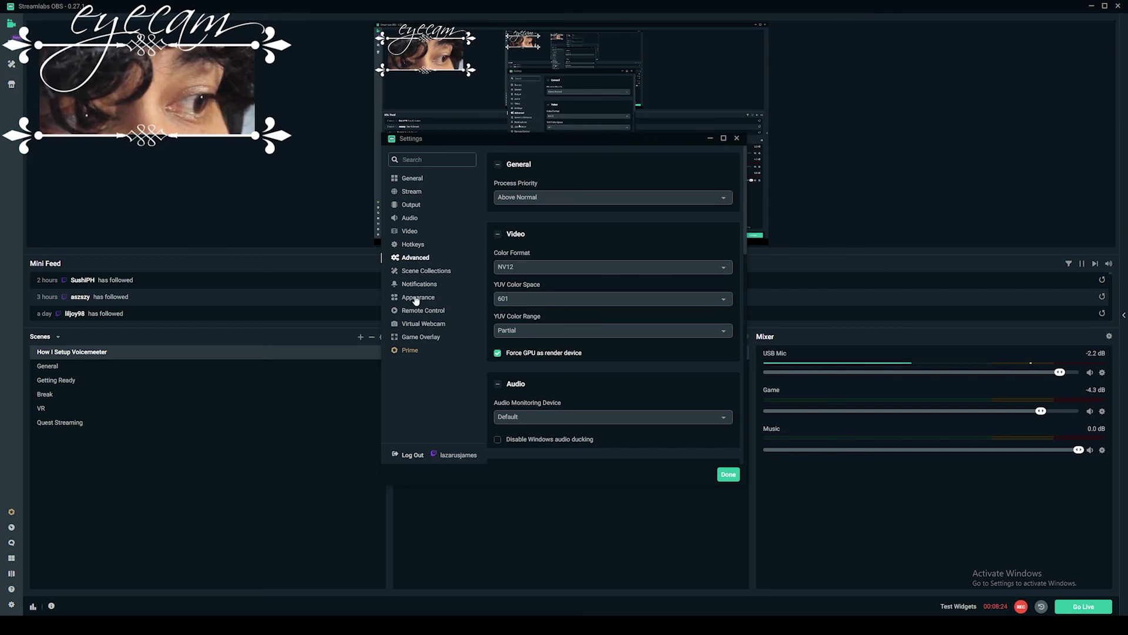
{"action": "left_click", "coordinate": [415, 179]}
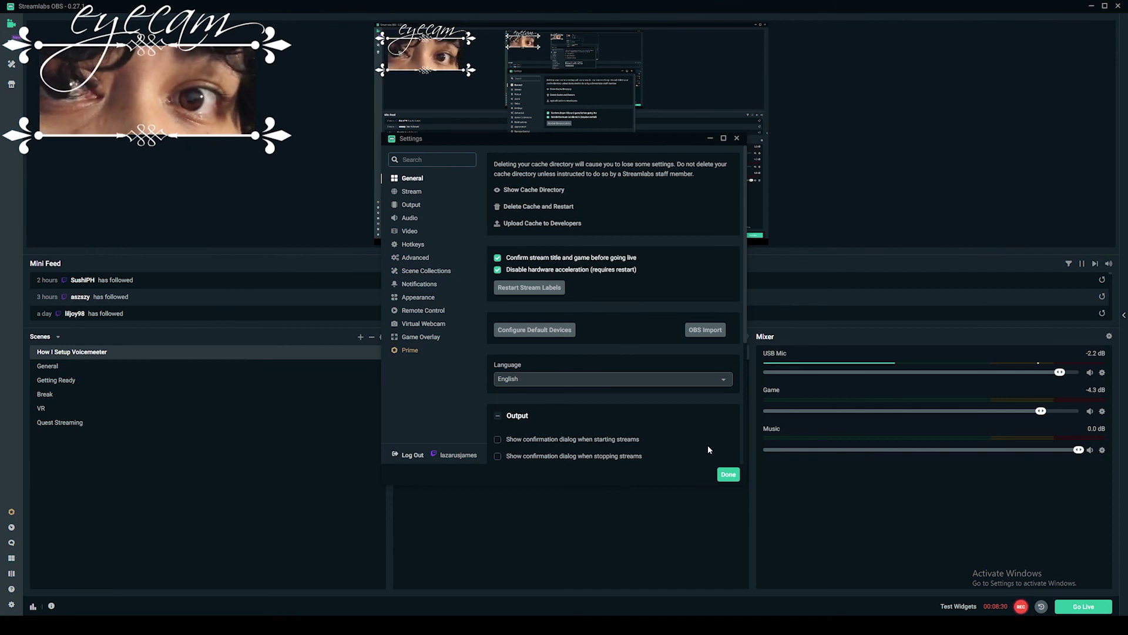
{"action": "left_click", "coordinate": [728, 474]}
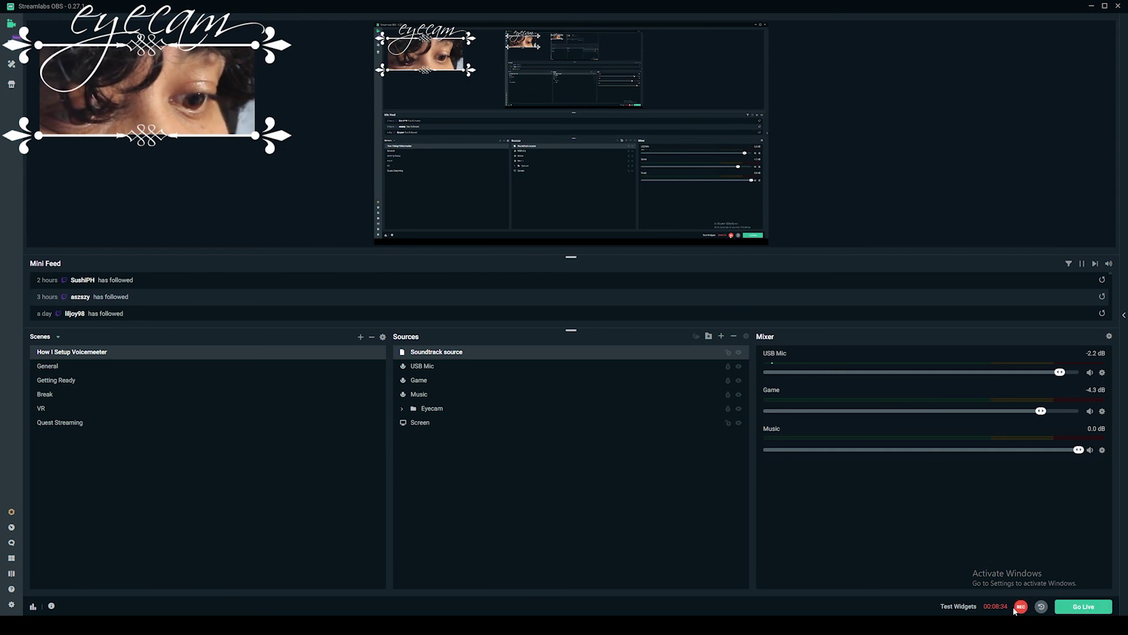